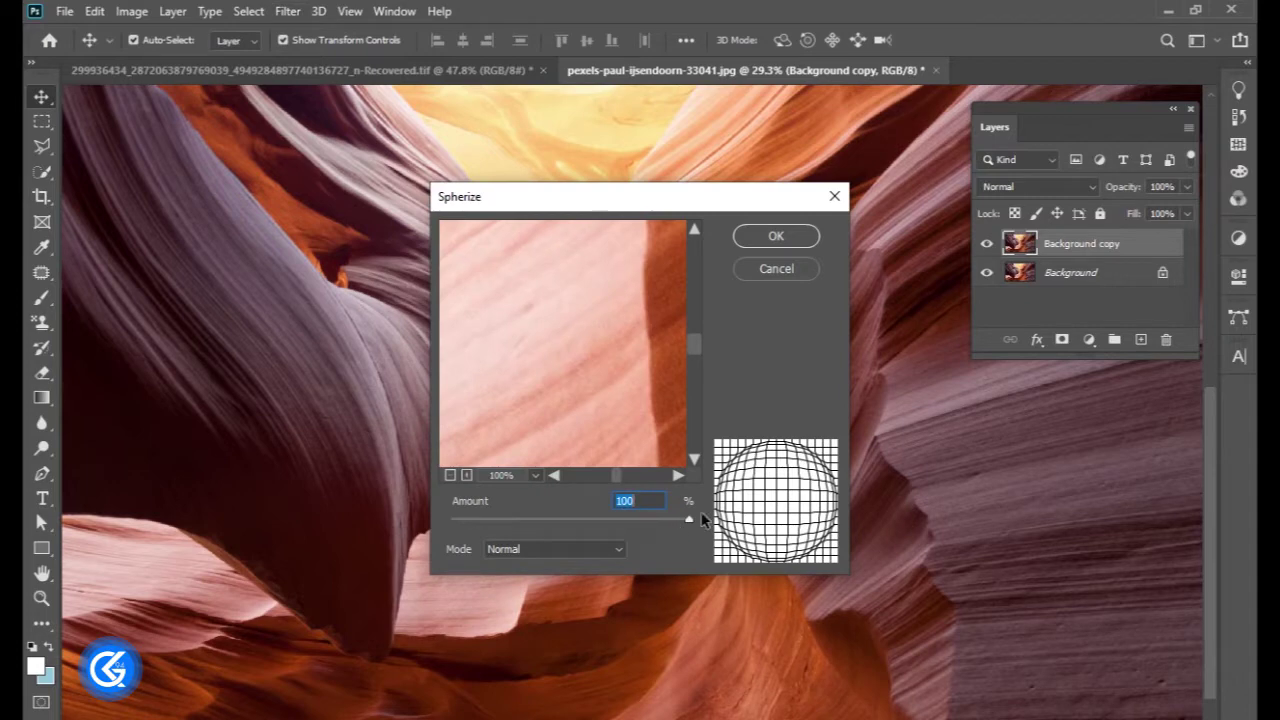
Step: Apply the Spherize filter at 100% in Normal mode to the Background copy layer, and repeat it once
click(776, 237)
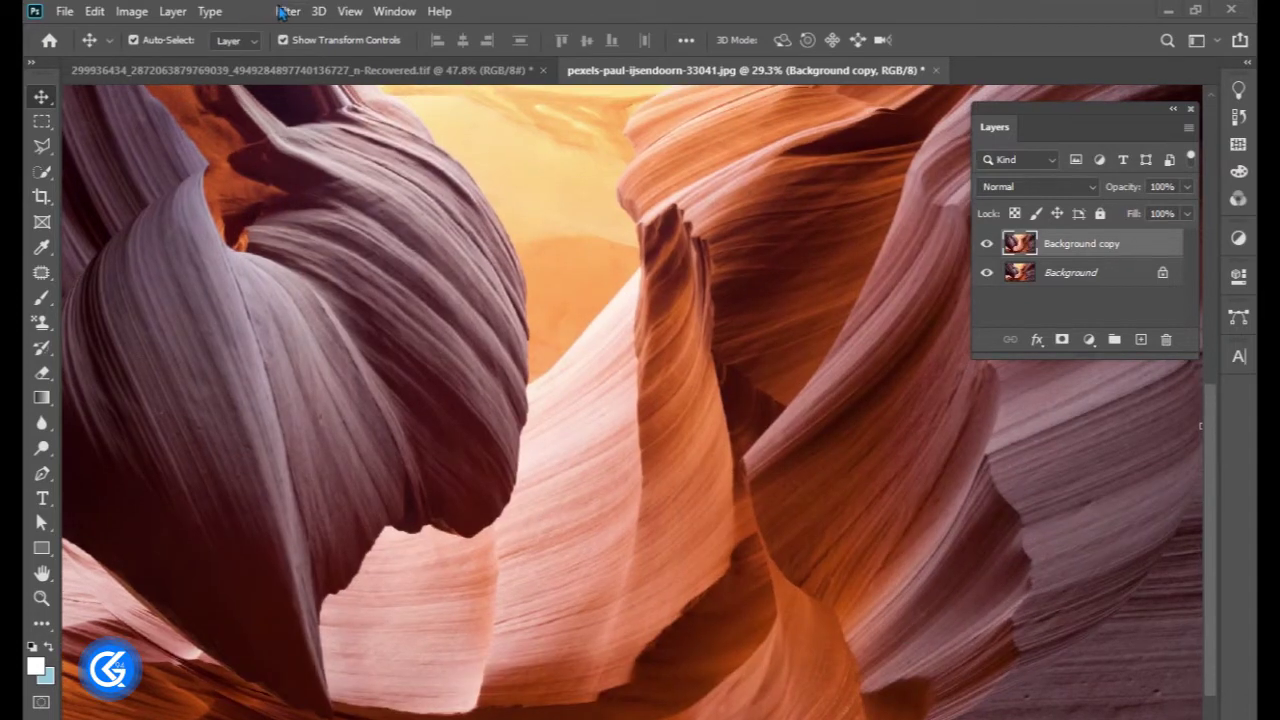
click(289, 12)
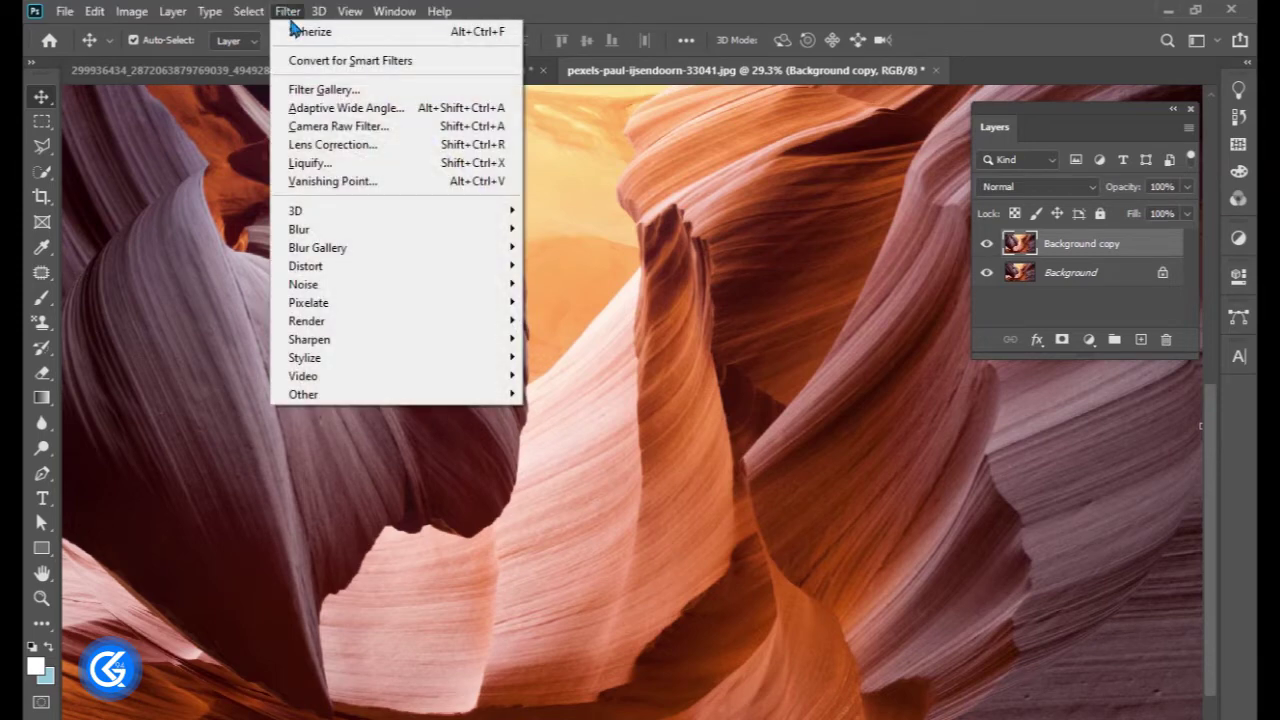
click(370, 38)
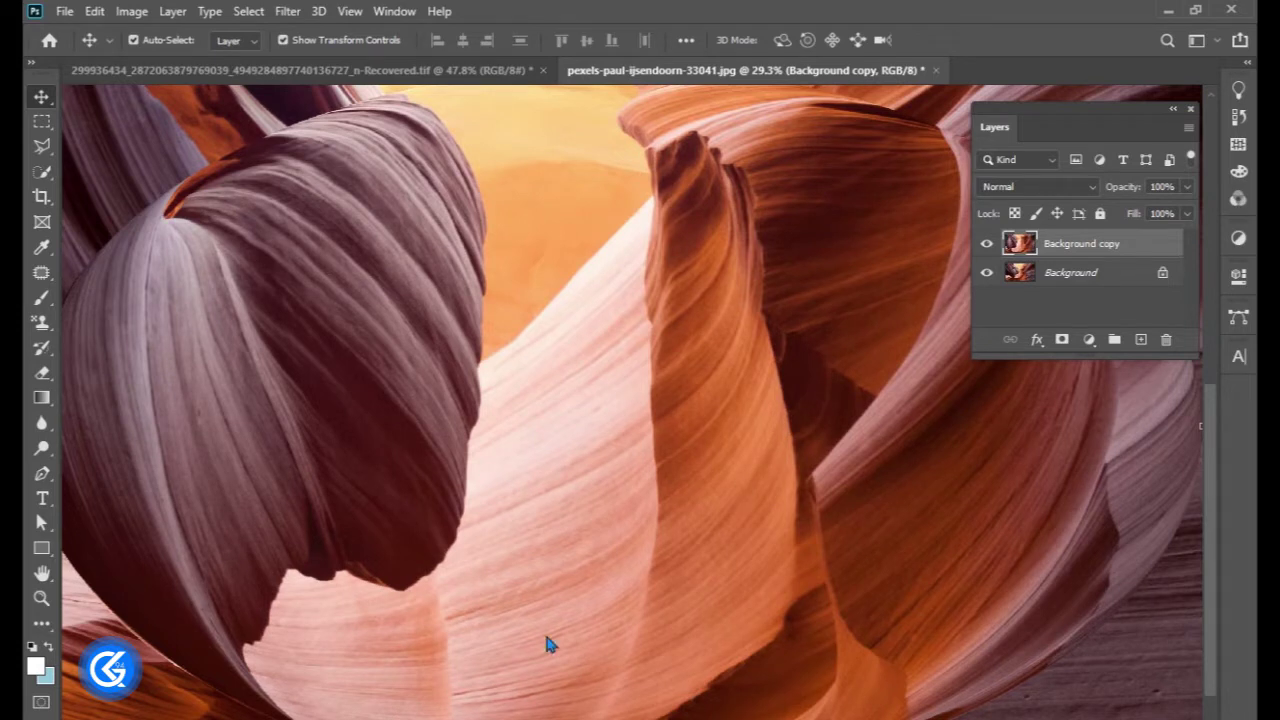
Step: Make a circular selection about 1109 px across over the middle of the canyon and shift it slightly up and left
drag(44, 124, 104, 143)
drag(481, 266, 811, 563)
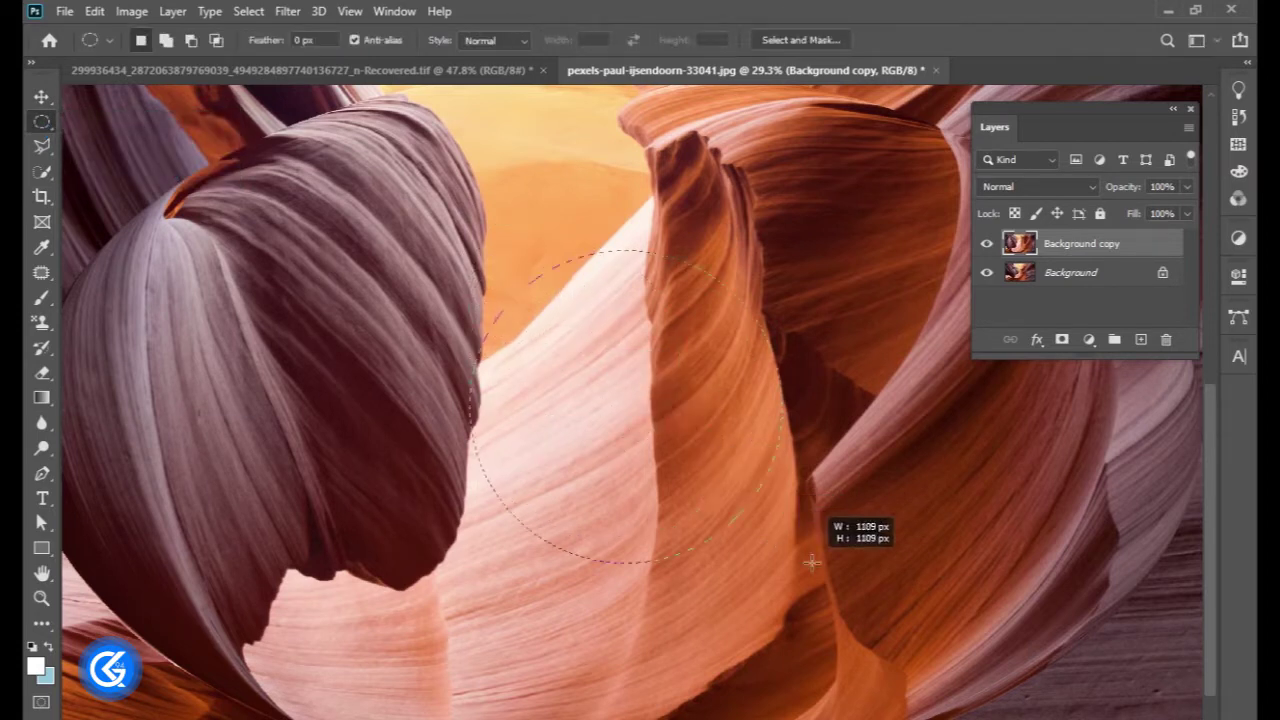
drag(594, 413, 594, 413)
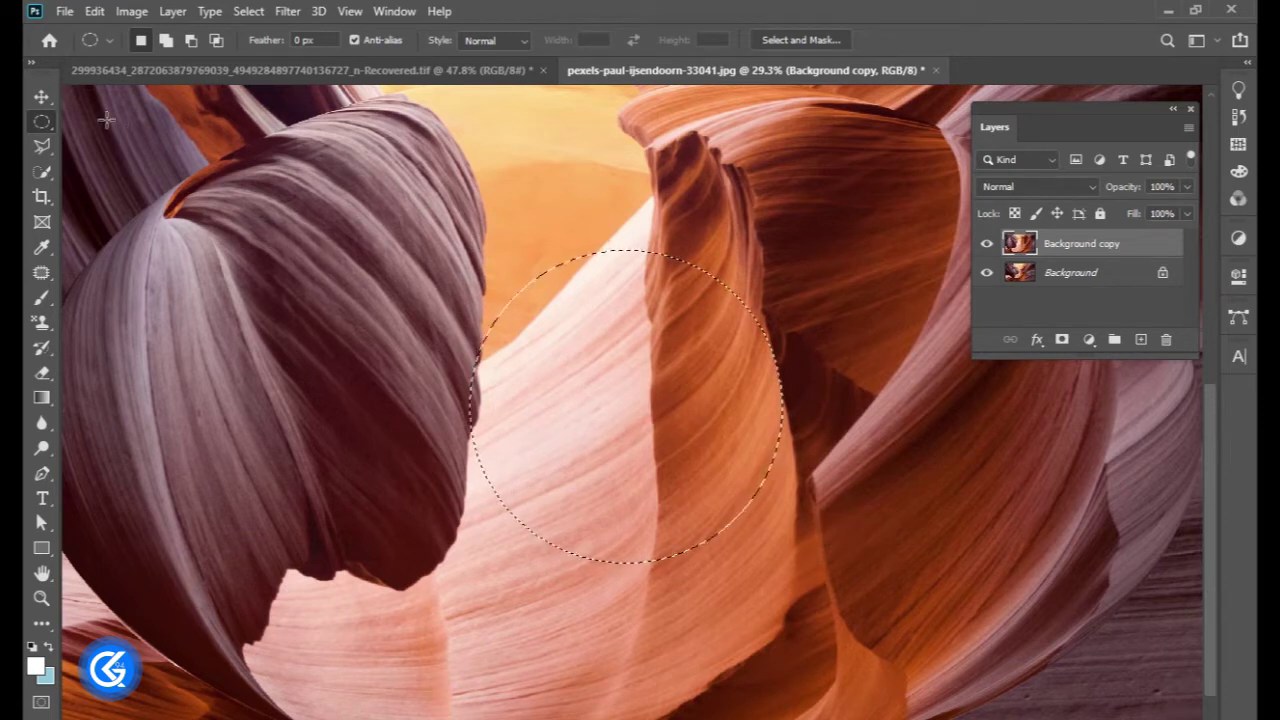
drag(636, 419, 579, 390)
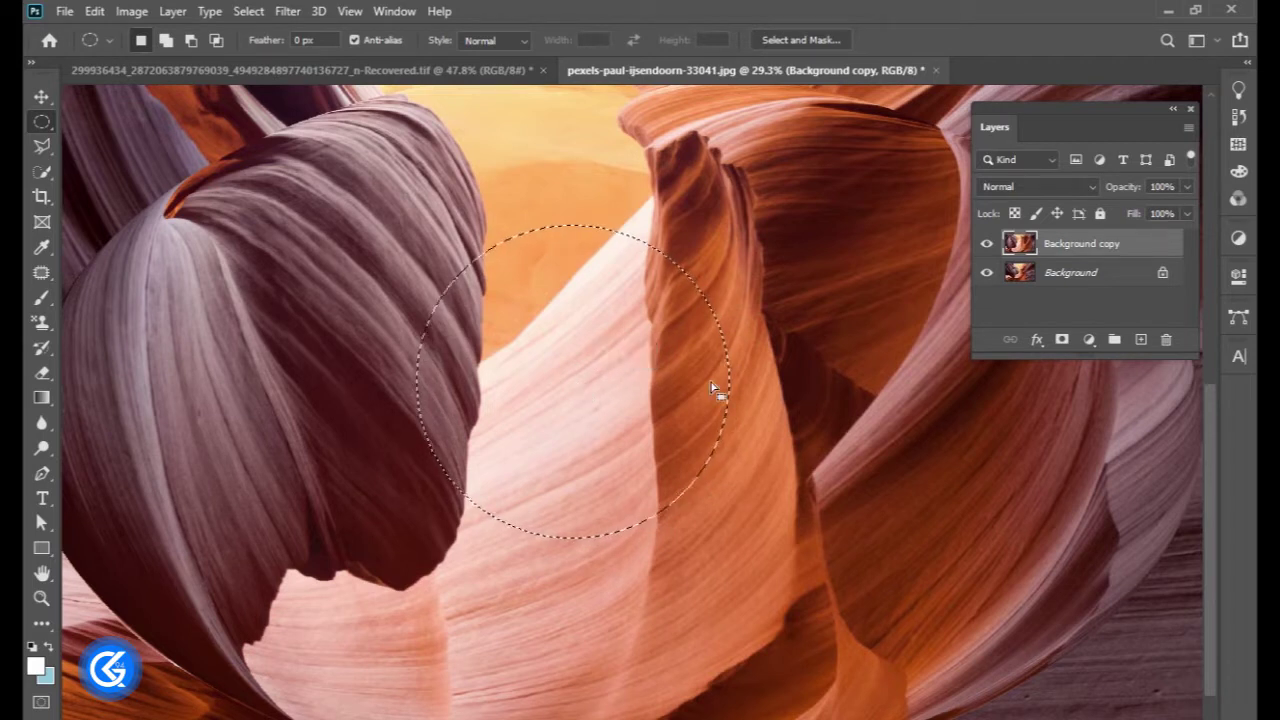
Step: Add a new empty layer above Background copy and set the foreground colour to black, 000000
click(1141, 340)
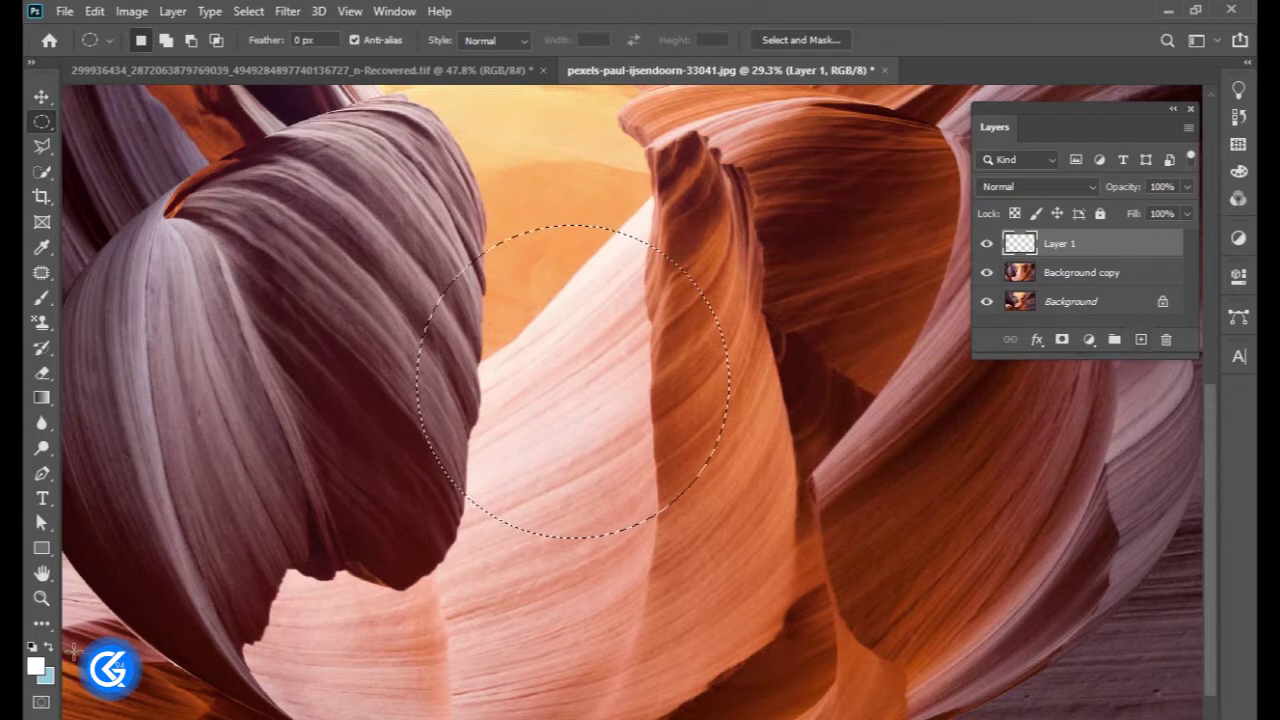
click(36, 667)
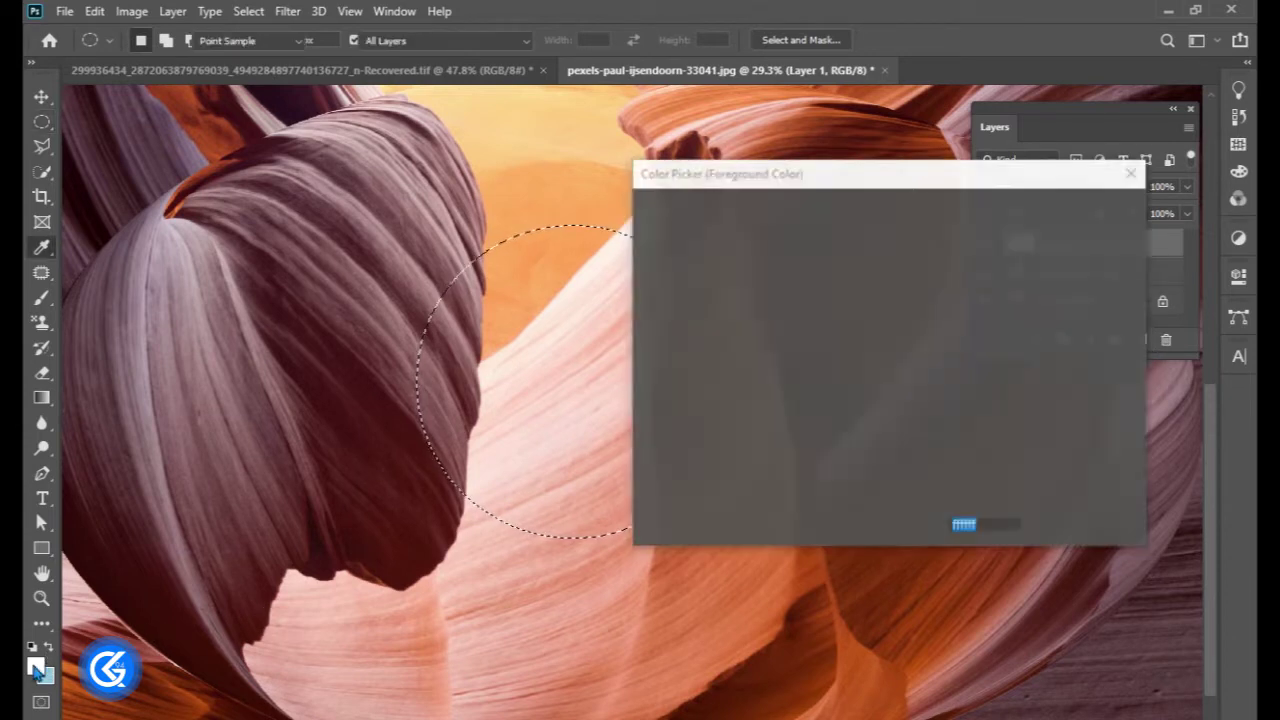
text(000000)
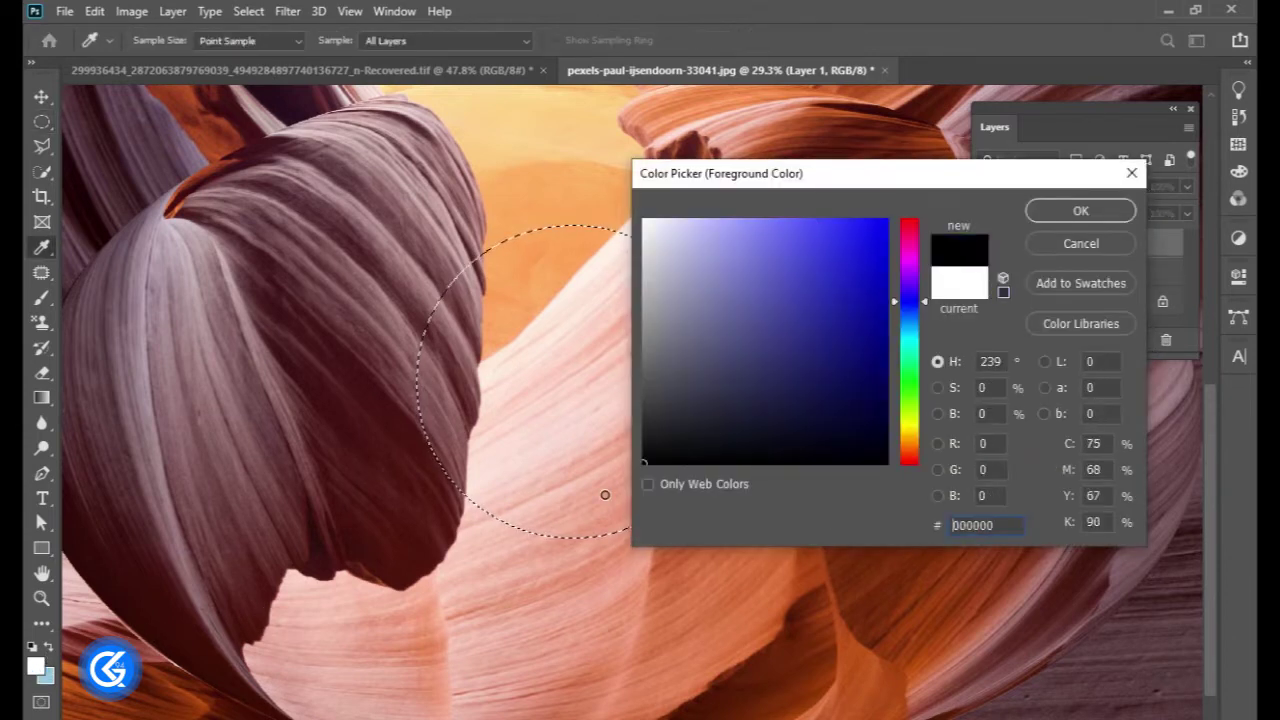
click(1081, 211)
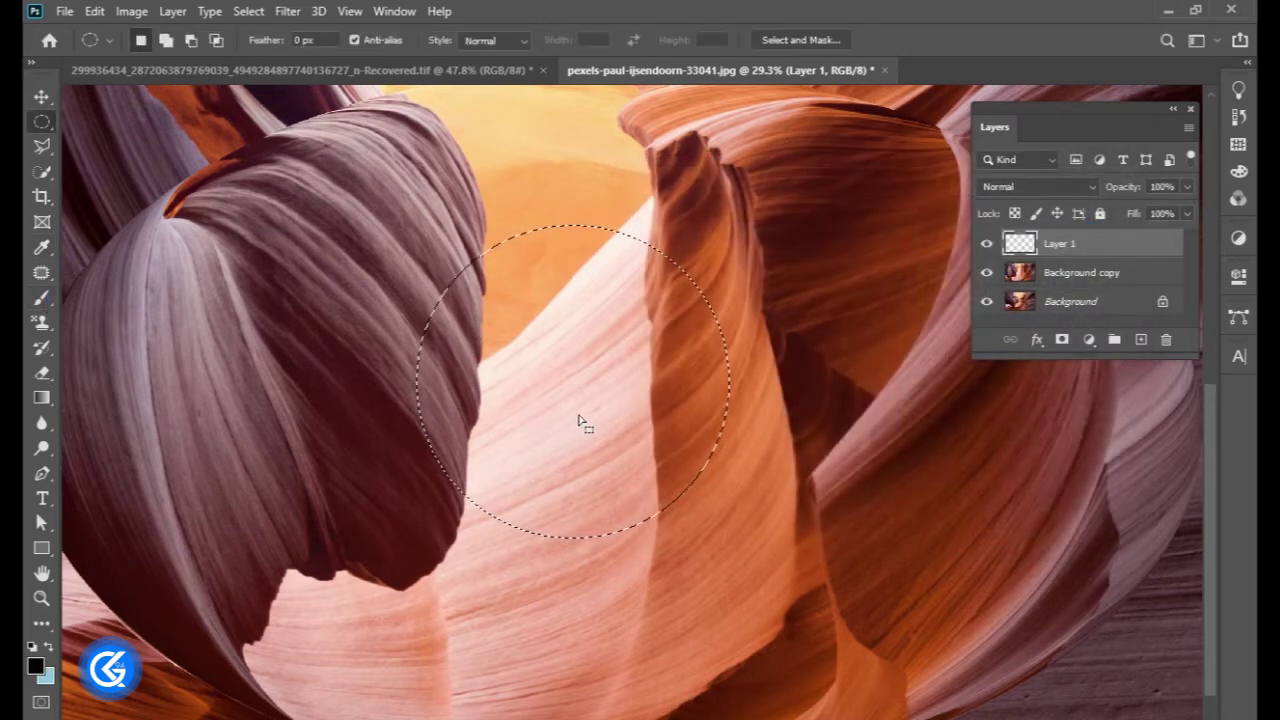
Step: Fill the circular selection with black using a 2300 px round brush at 100% hardness, and deselect it
click(41, 297)
right_click(570, 380)
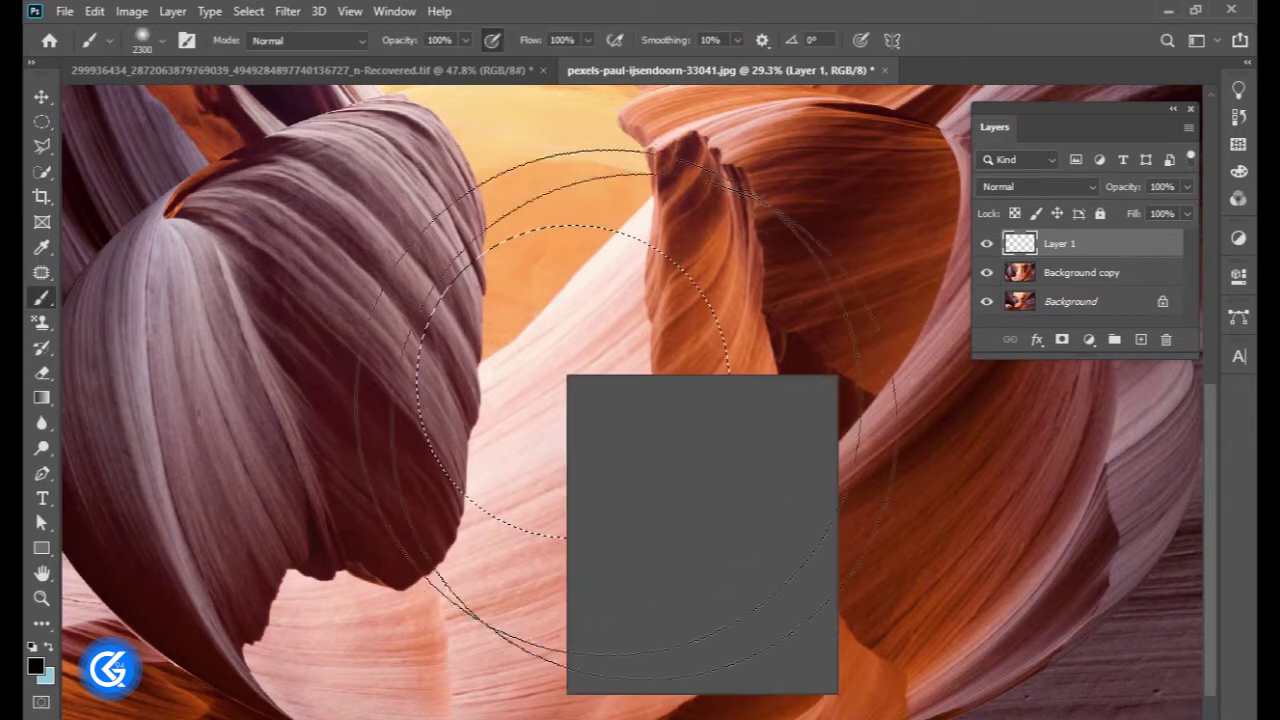
drag(661, 469, 795, 471)
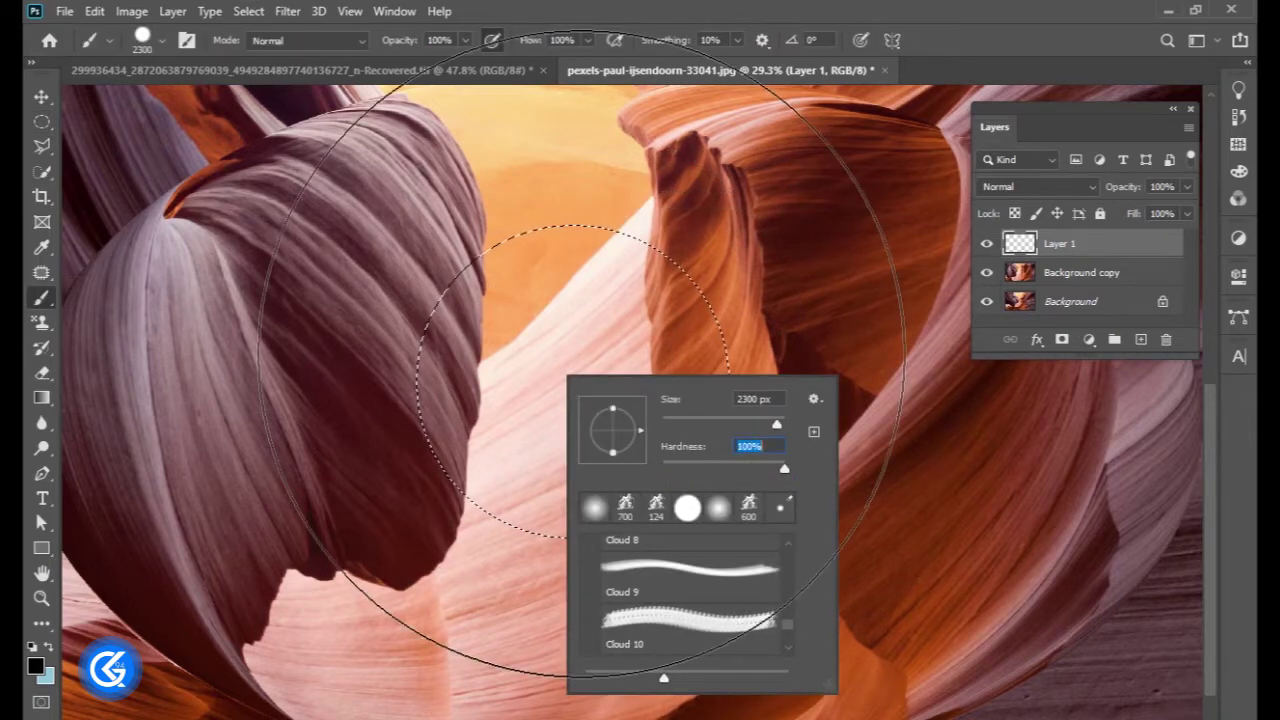
click(582, 367)
click(582, 367)
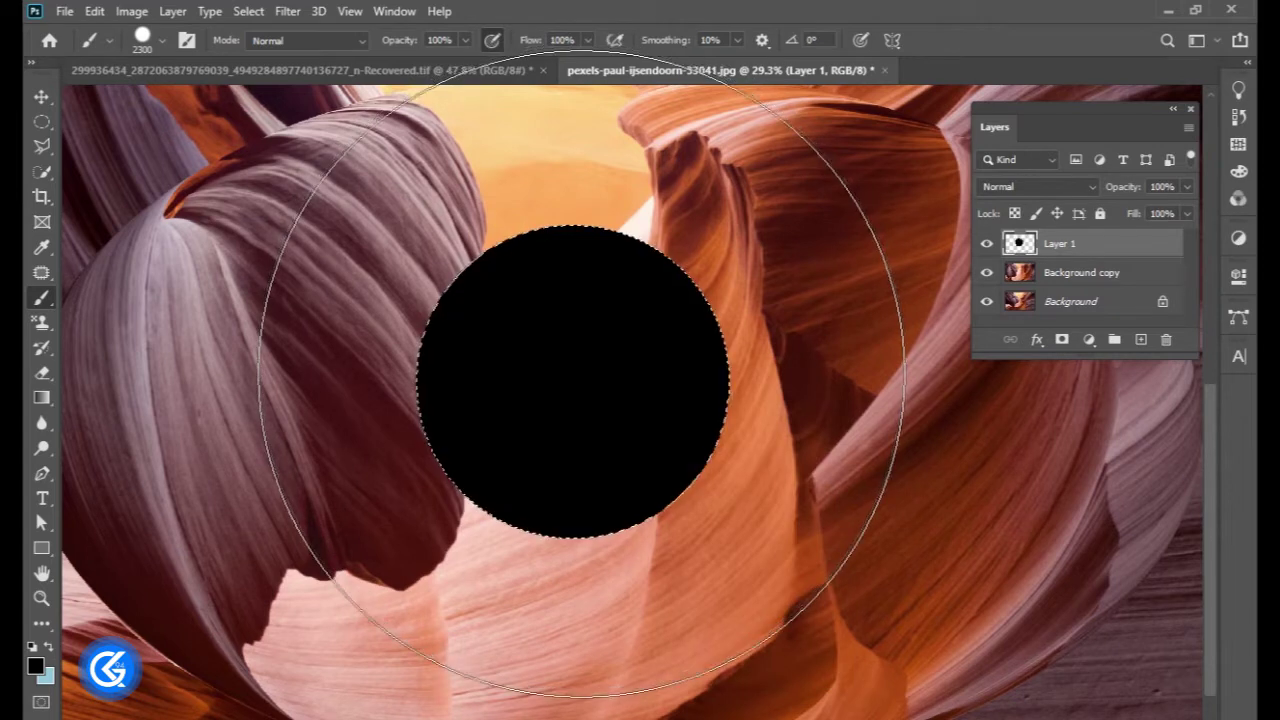
click(41, 122)
key(ctrl+d)
click(42, 97)
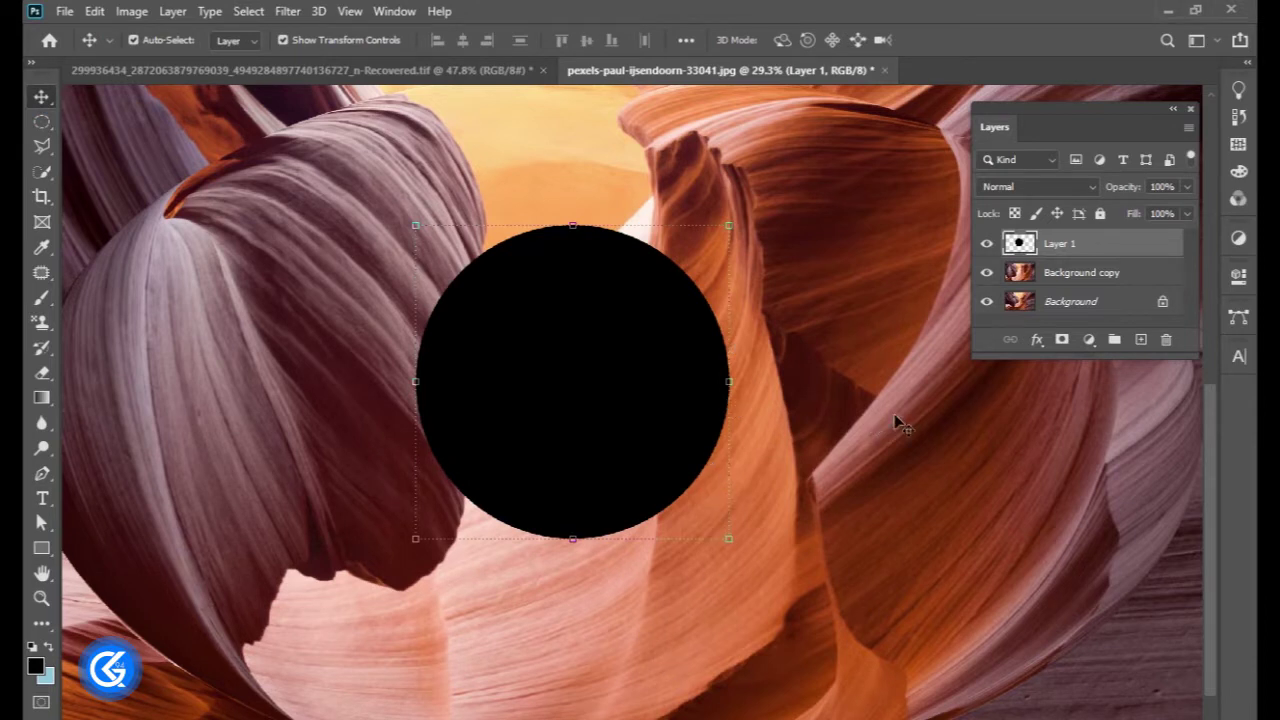
Step: Scale the Background copy layer down proportionally around its centre so the Background surrounds it
click(1060, 275)
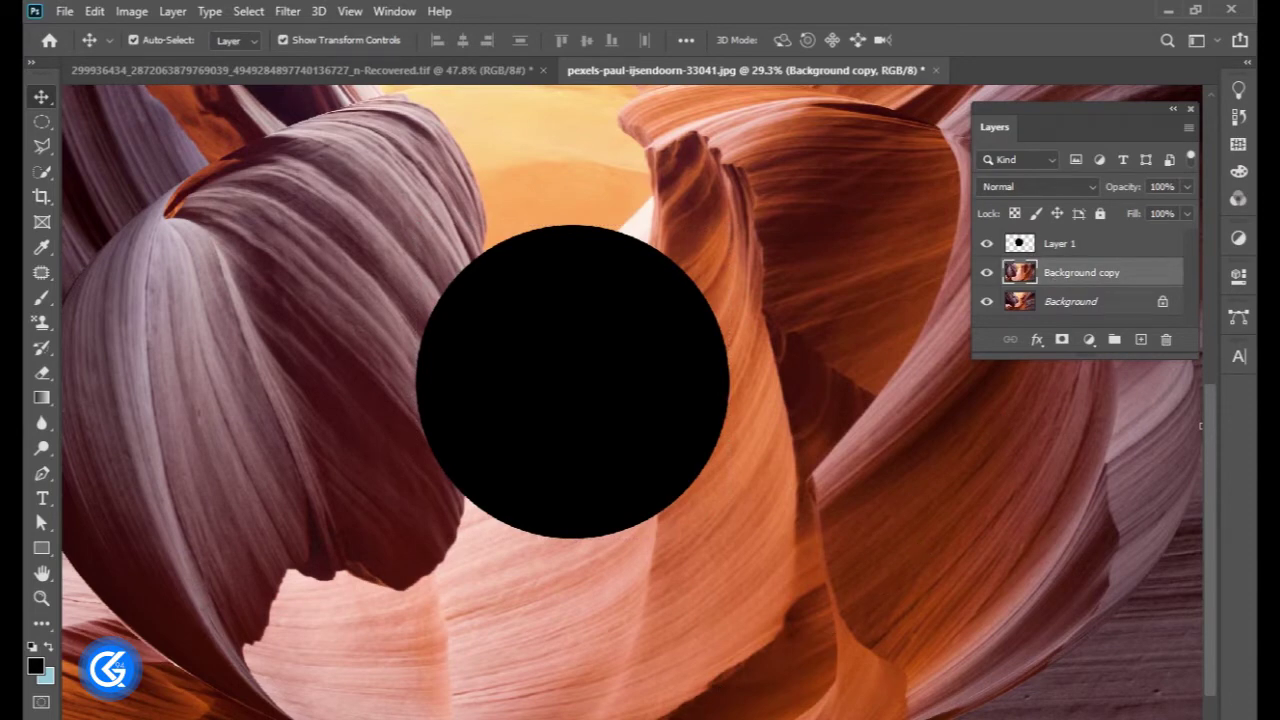
key(ctrl+t)
drag(613, 712, 634, 663)
drag(654, 599, 637, 592)
key(ctrl+z)
key(Return)
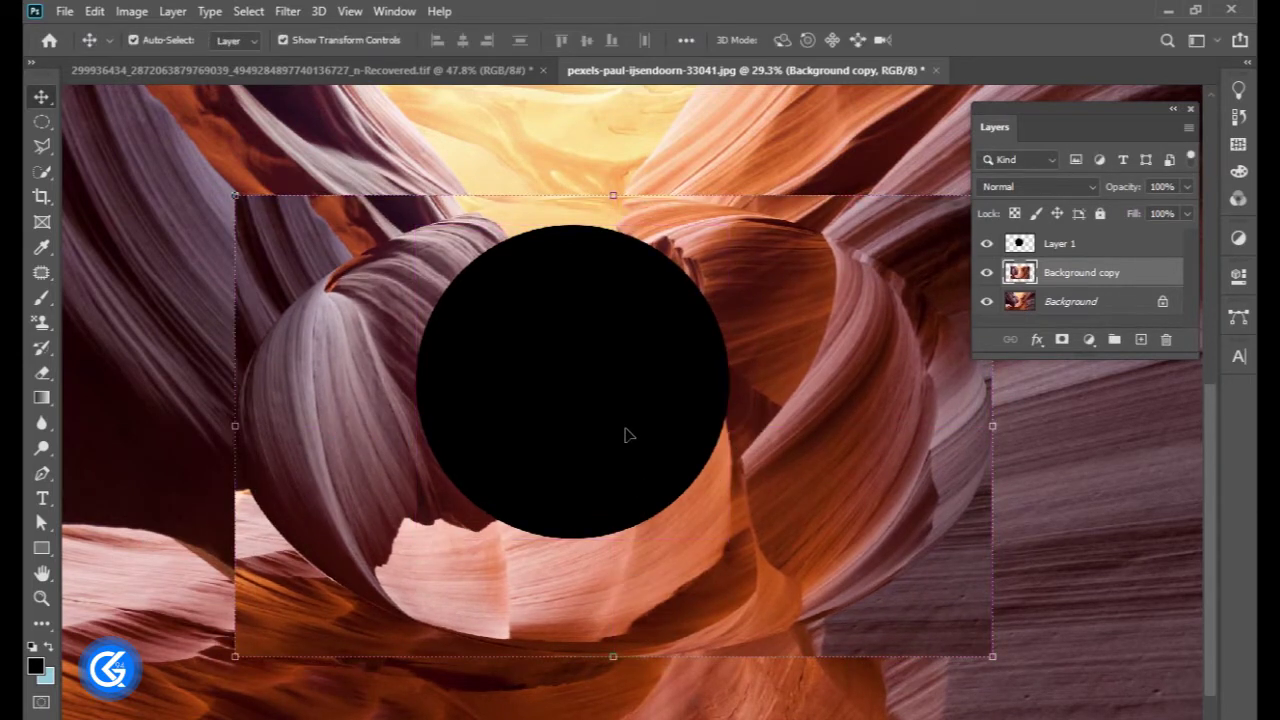
Step: Select all three layers and align them on their horizontal centres
key(ctrl+alt+a)
shift+click(1068, 303)
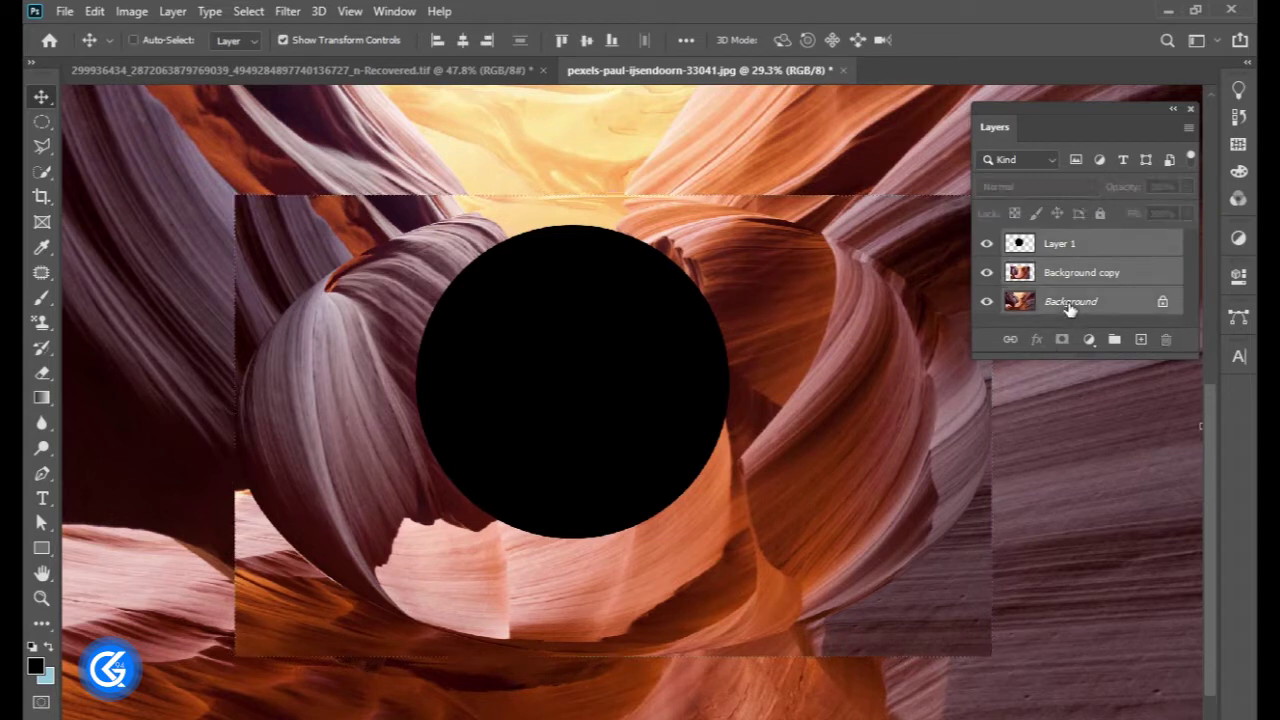
click(462, 40)
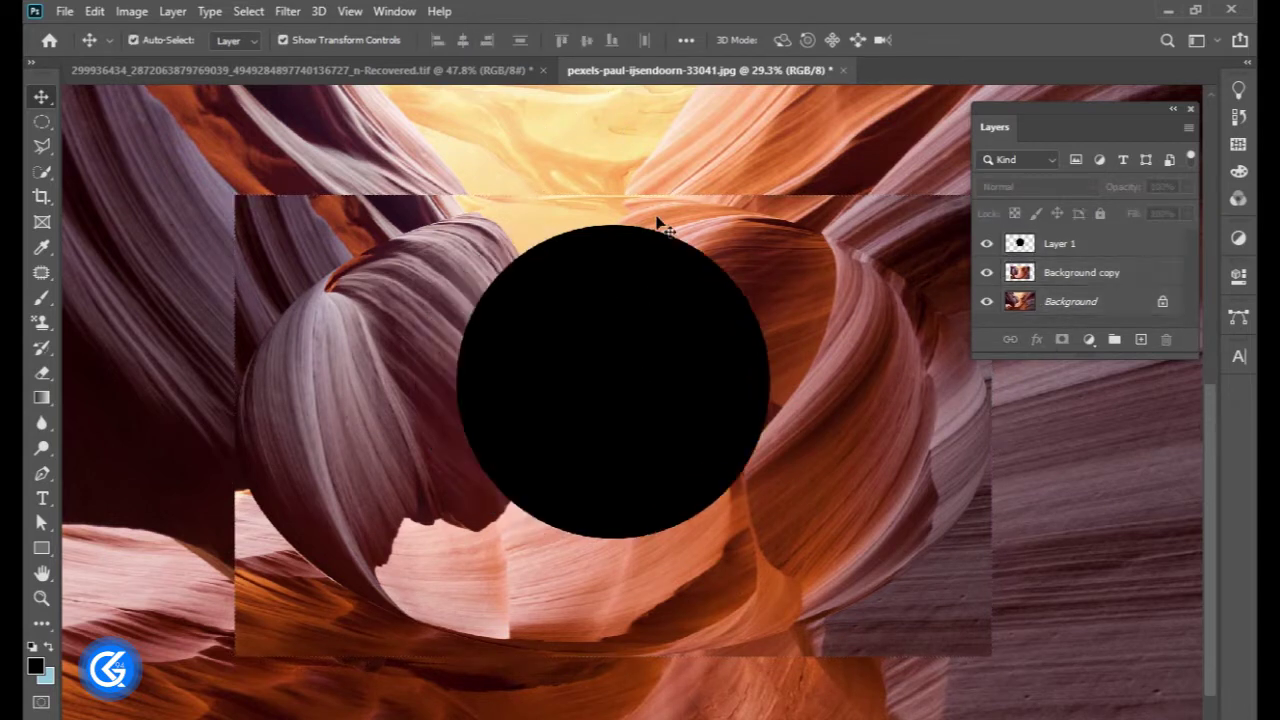
Step: Move Background copy down 106 px to the black circle's top edge and scale it to 41.40% width and 67.91% height, fitting the circle's bounds
click(662, 232)
drag(662, 212, 657, 245)
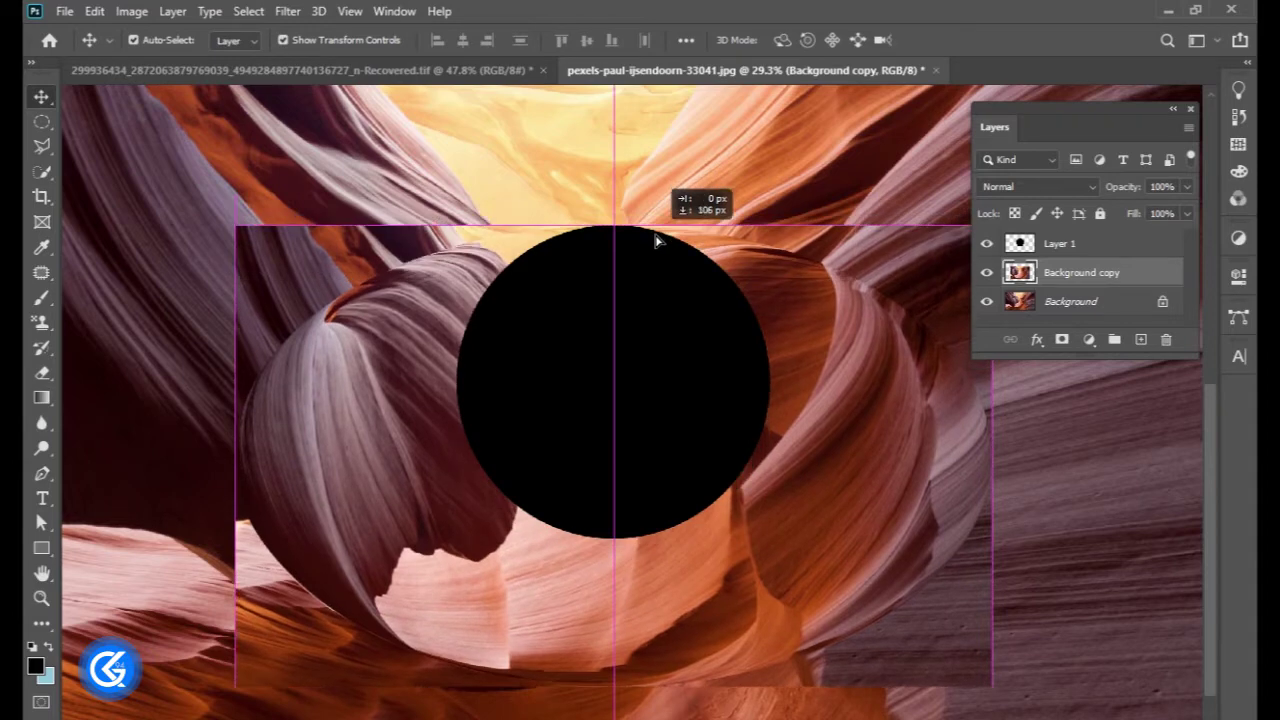
key(ctrl+t)
drag(609, 686, 612, 539)
drag(871, 381, 770, 378)
drag(355, 380, 453, 386)
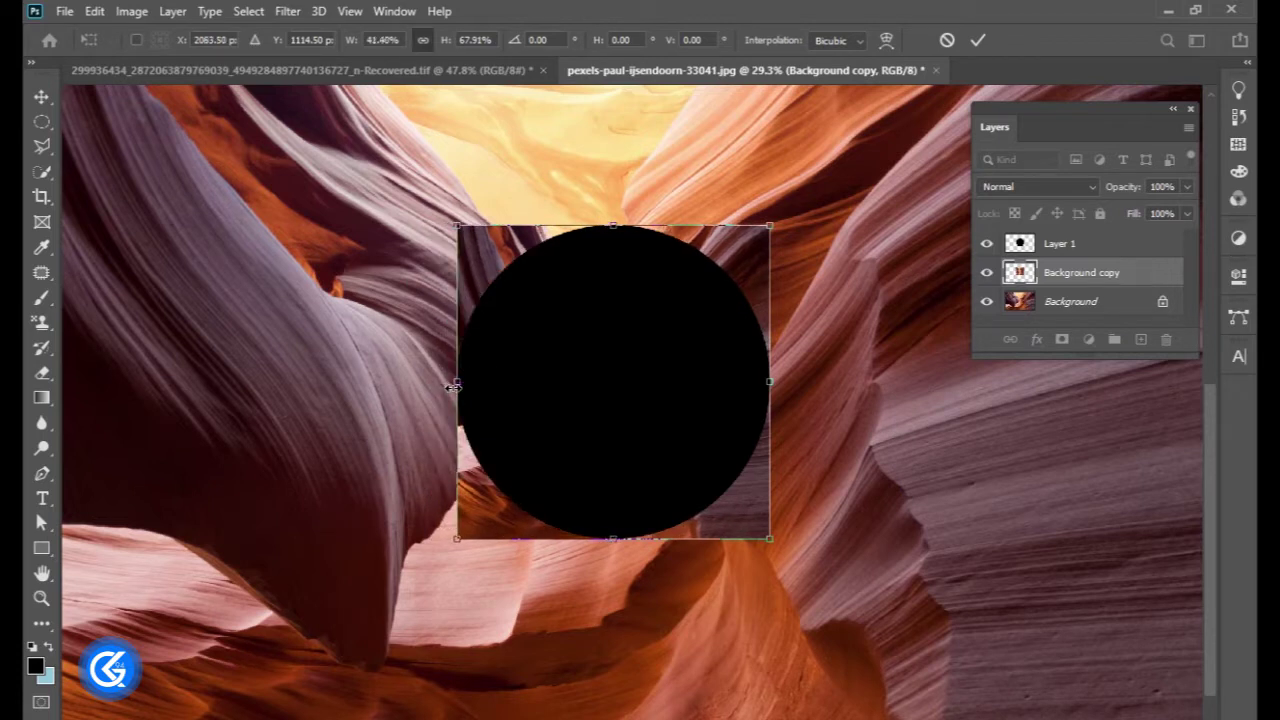
key(Return)
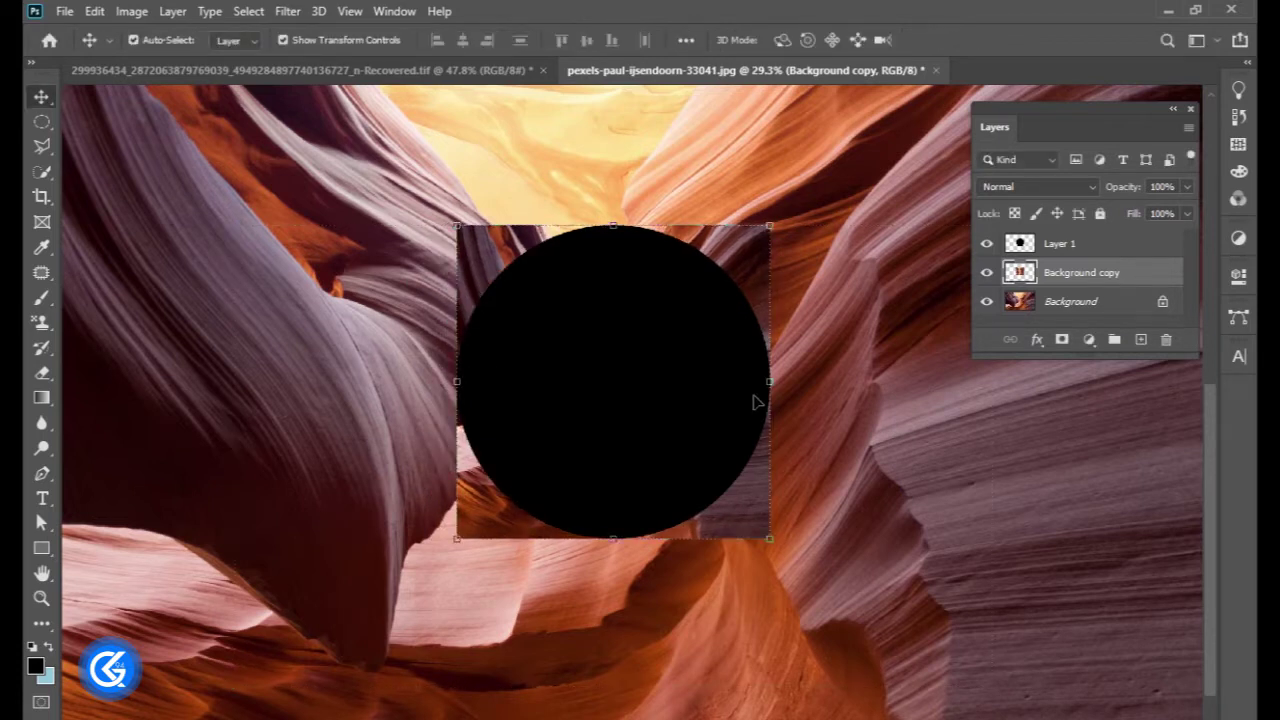
Step: Load the black circle's outline as a selection, delete Layer 1 and mask Background copy to that circle
ctrl+click(1019, 246)
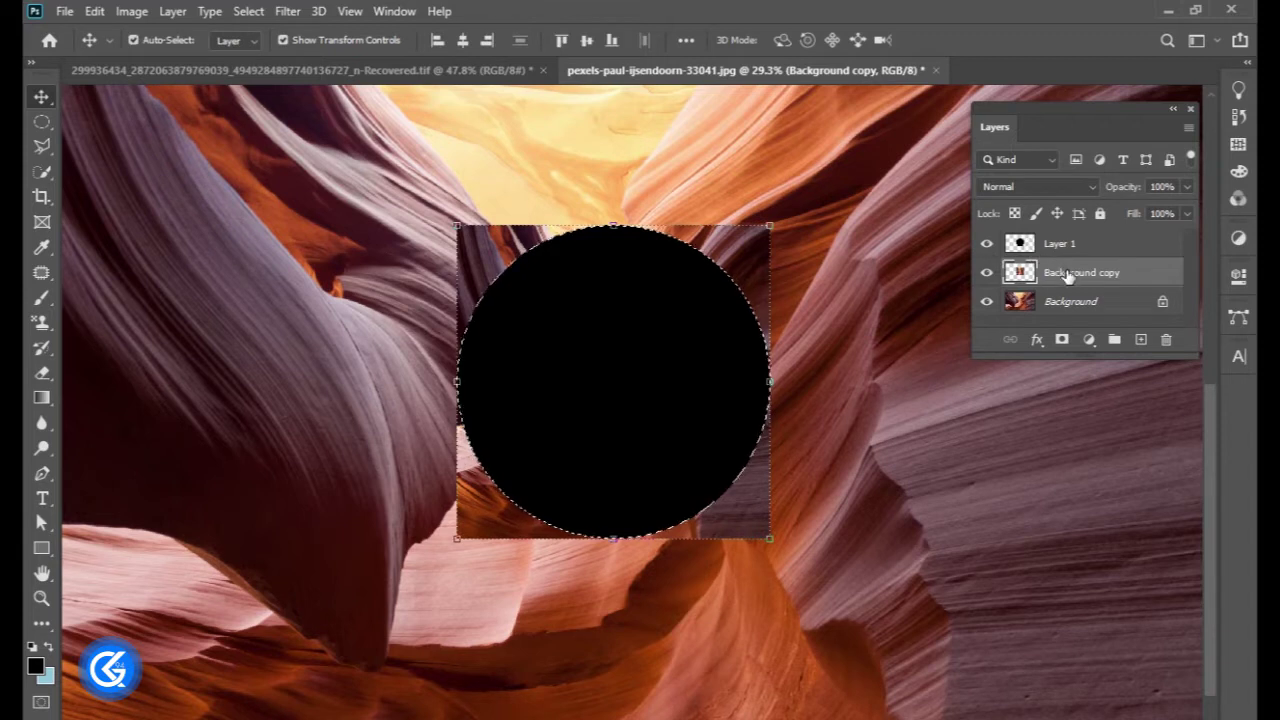
drag(1080, 251, 1165, 339)
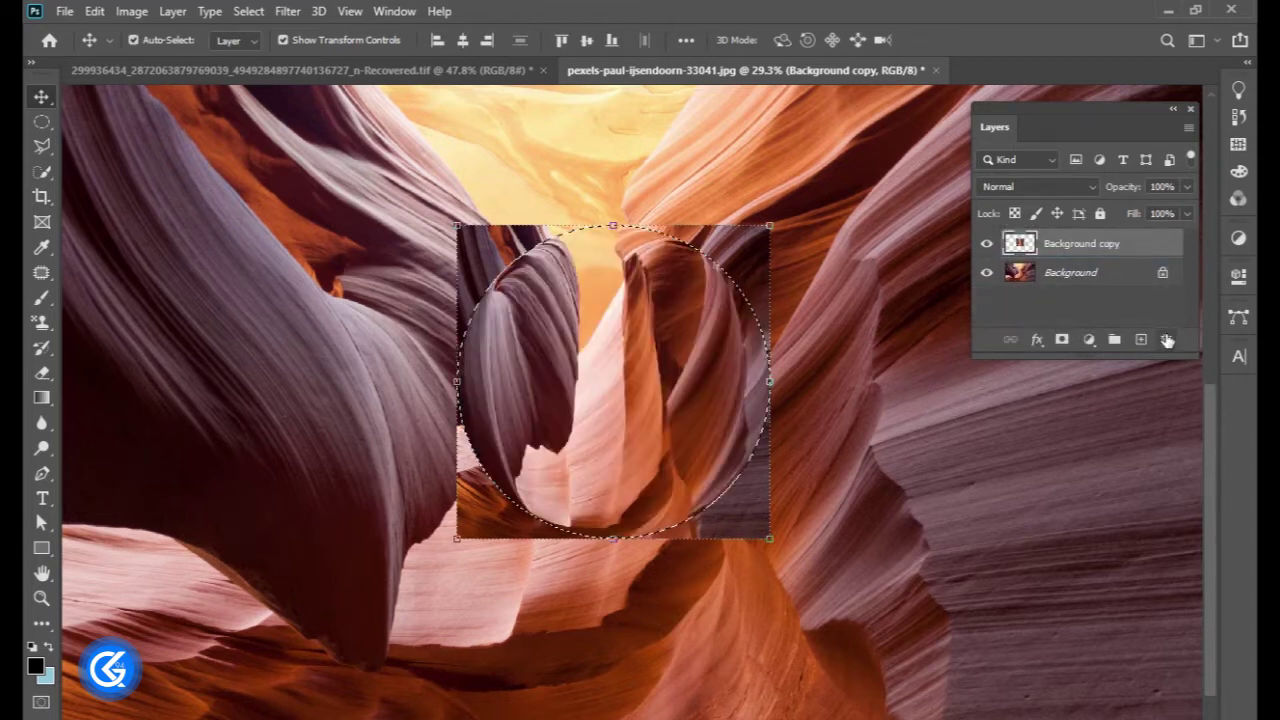
click(1063, 341)
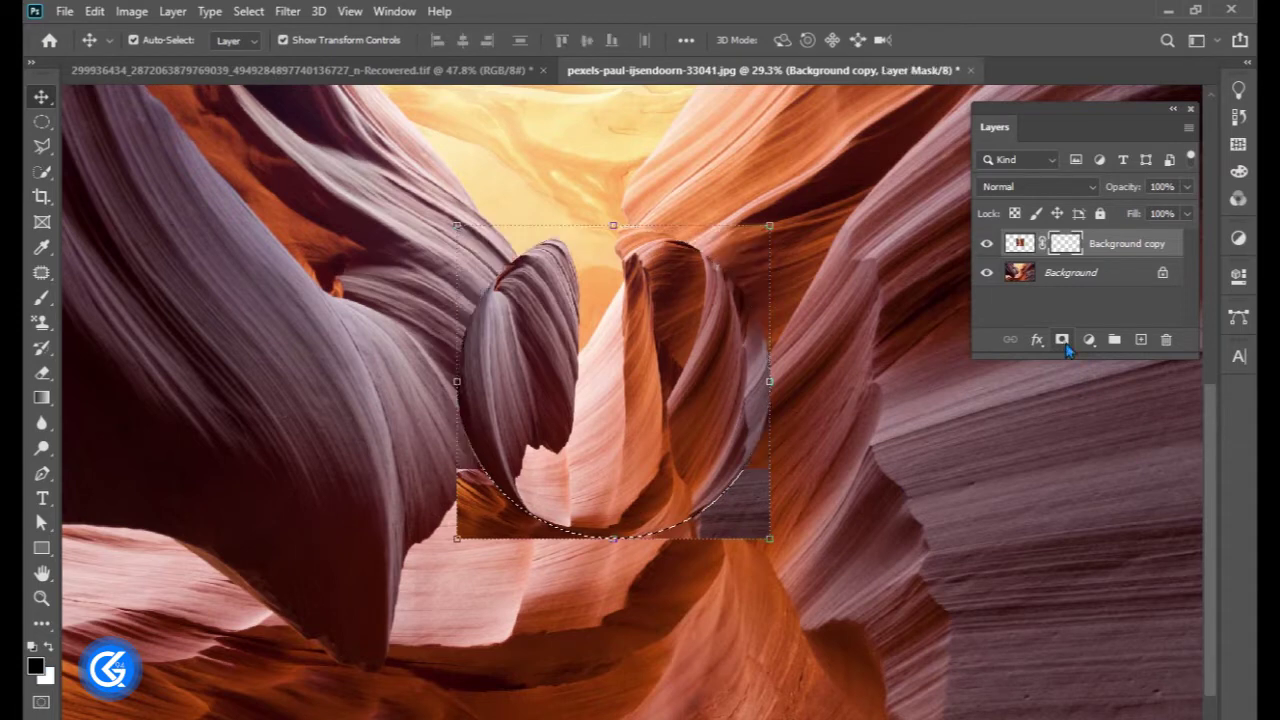
scroll(838, 414, up, 2)
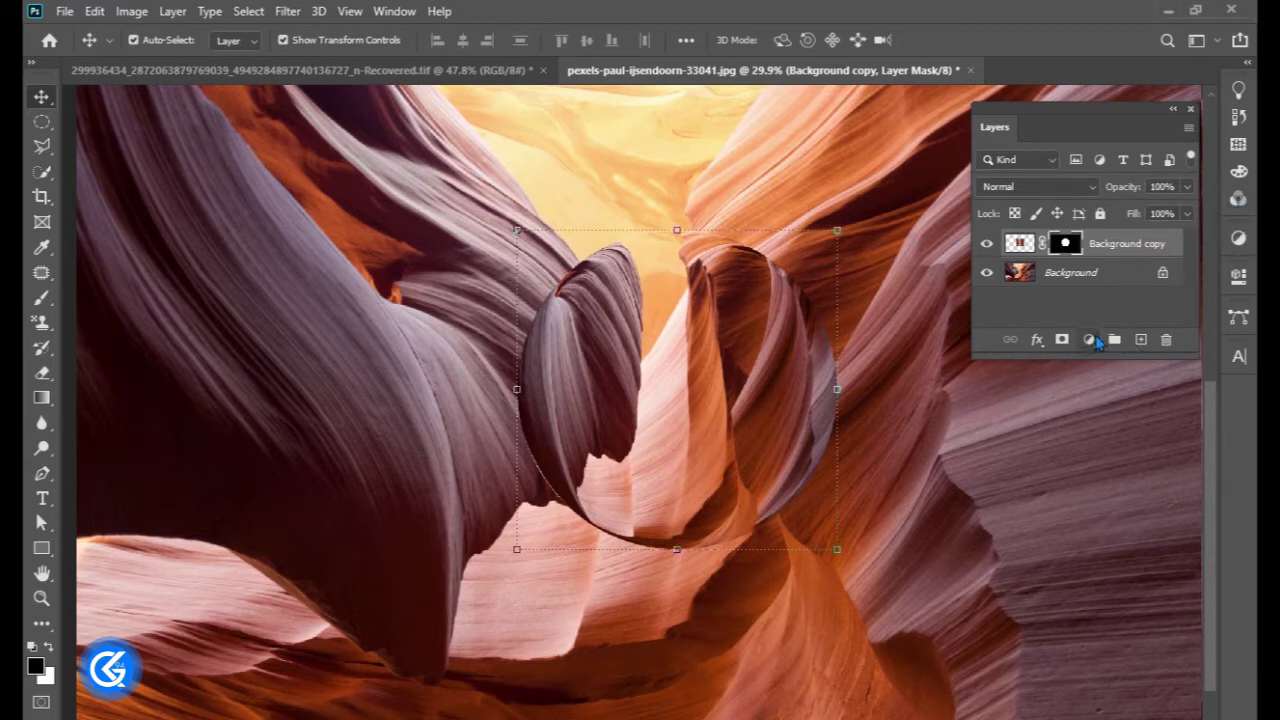
Step: Add a Brightness/Contrast adjustment layer directly above the Background layer
click(1089, 341)
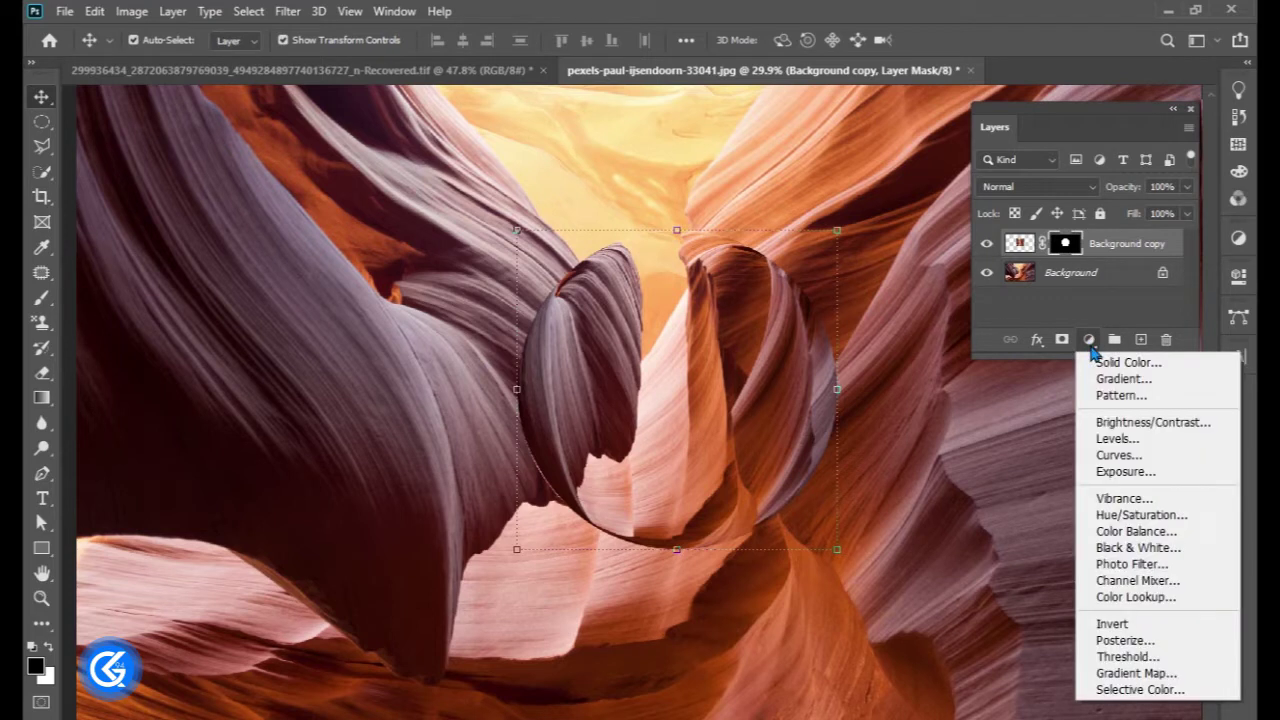
click(1073, 278)
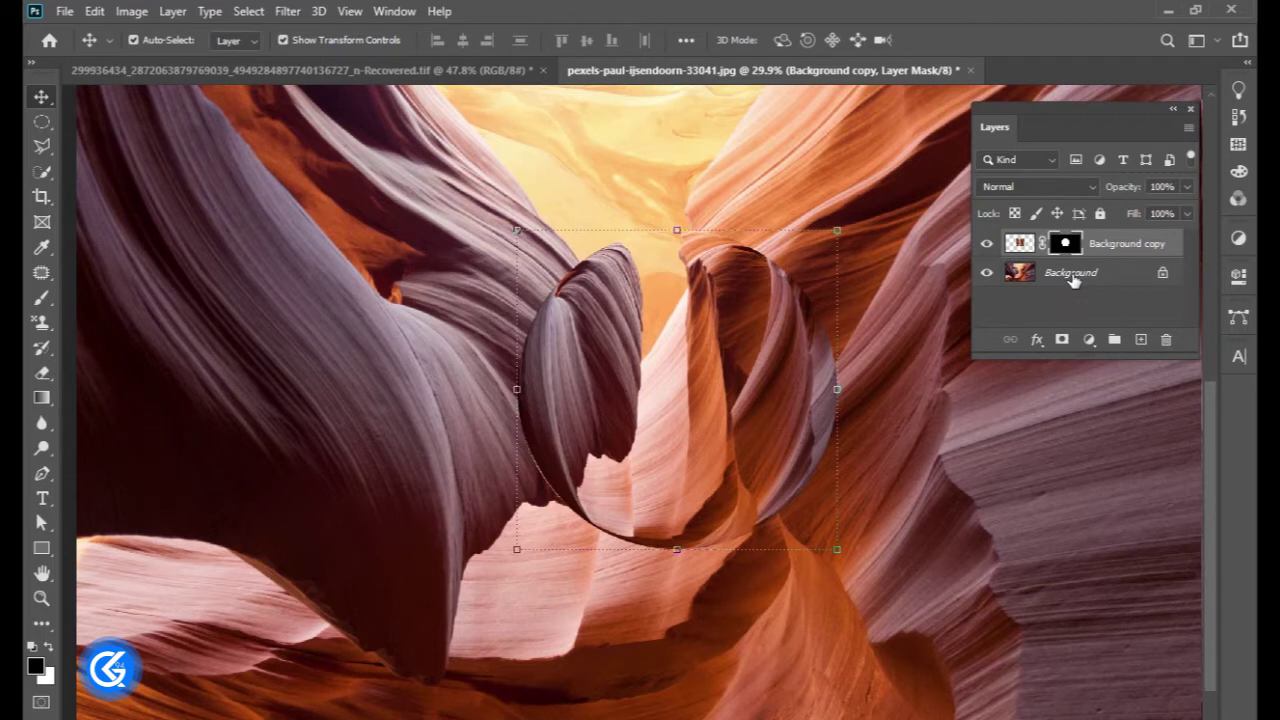
click(1073, 280)
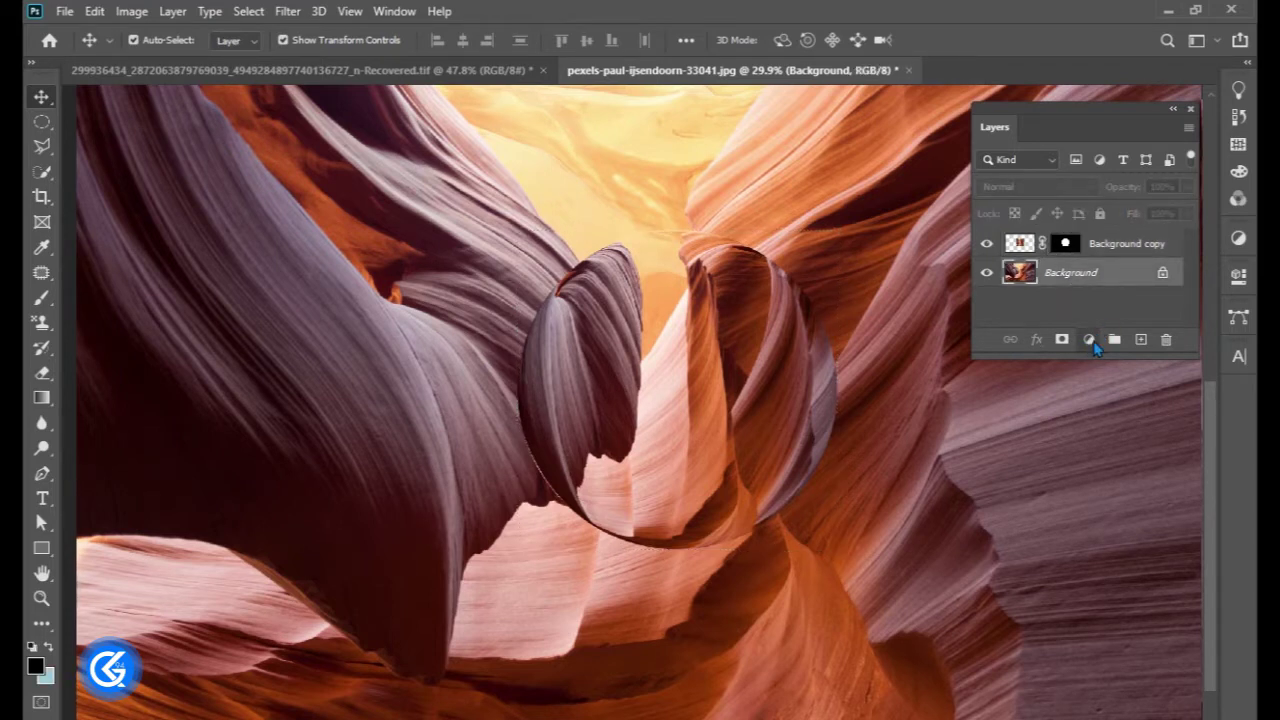
click(1090, 340)
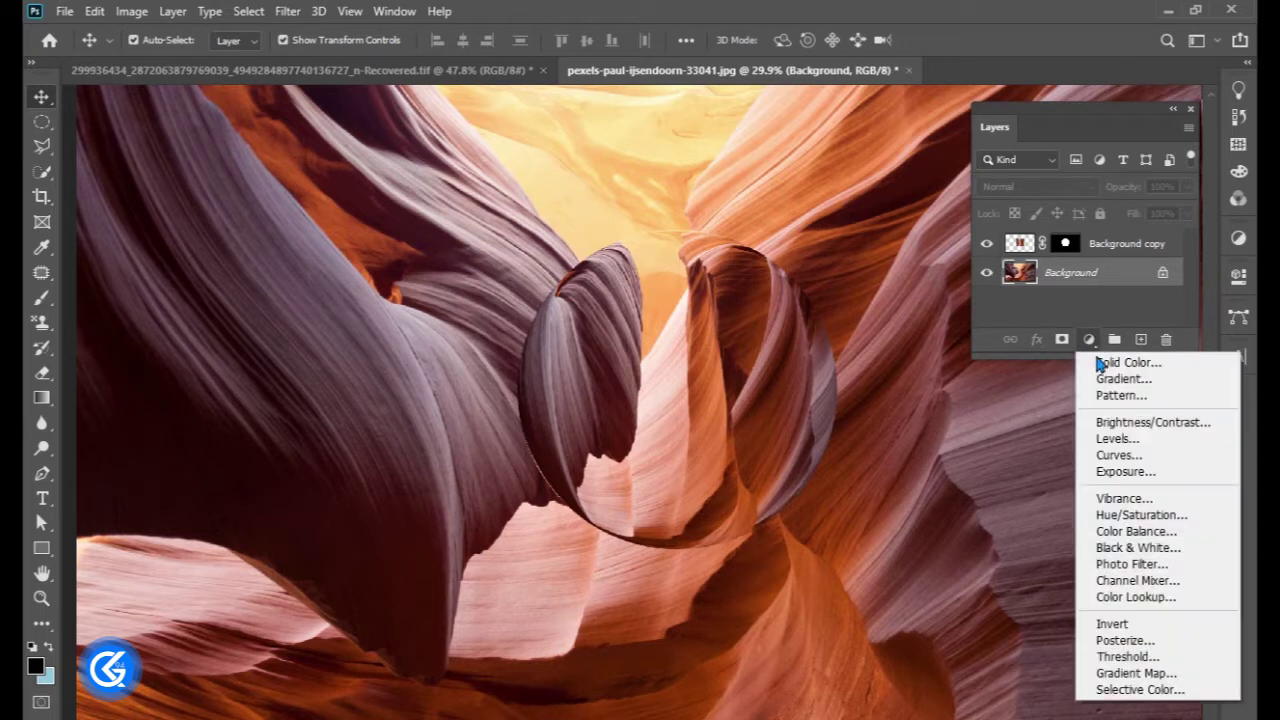
click(1138, 424)
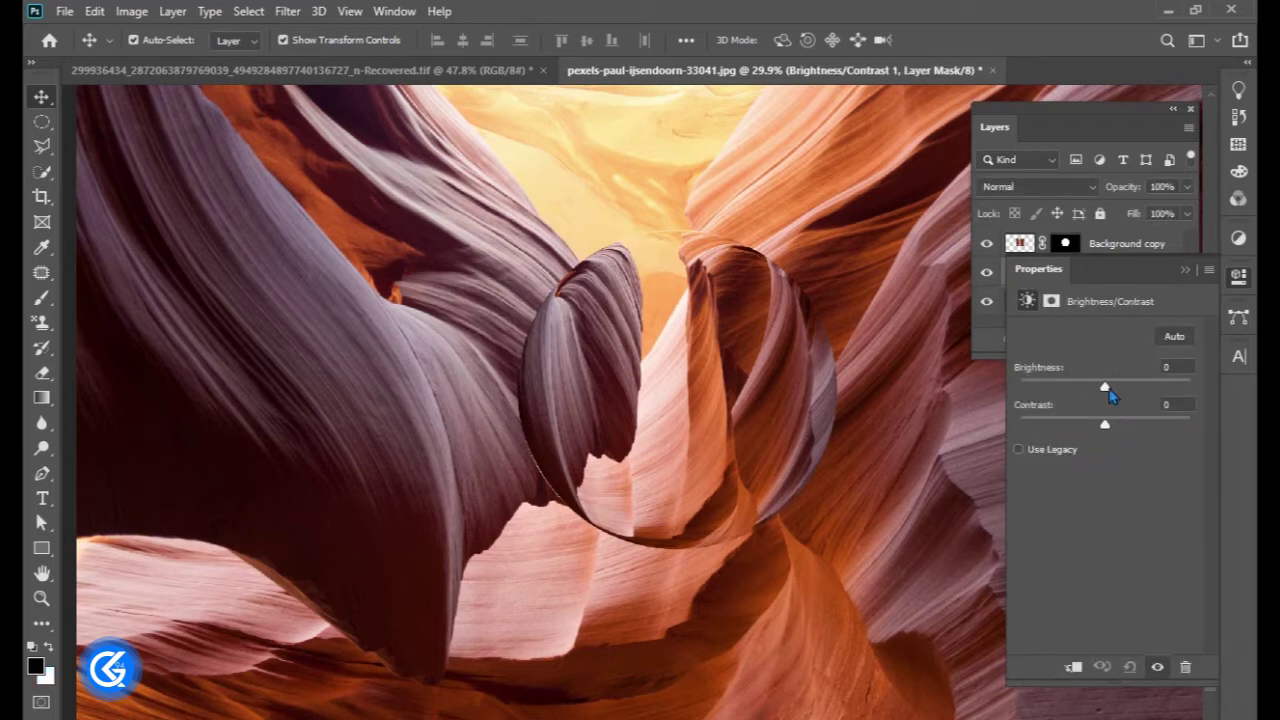
Step: Set the adjustment layer's brightness to -36 and its contrast to 27, and close its properties
drag(1102, 398, 1096, 398)
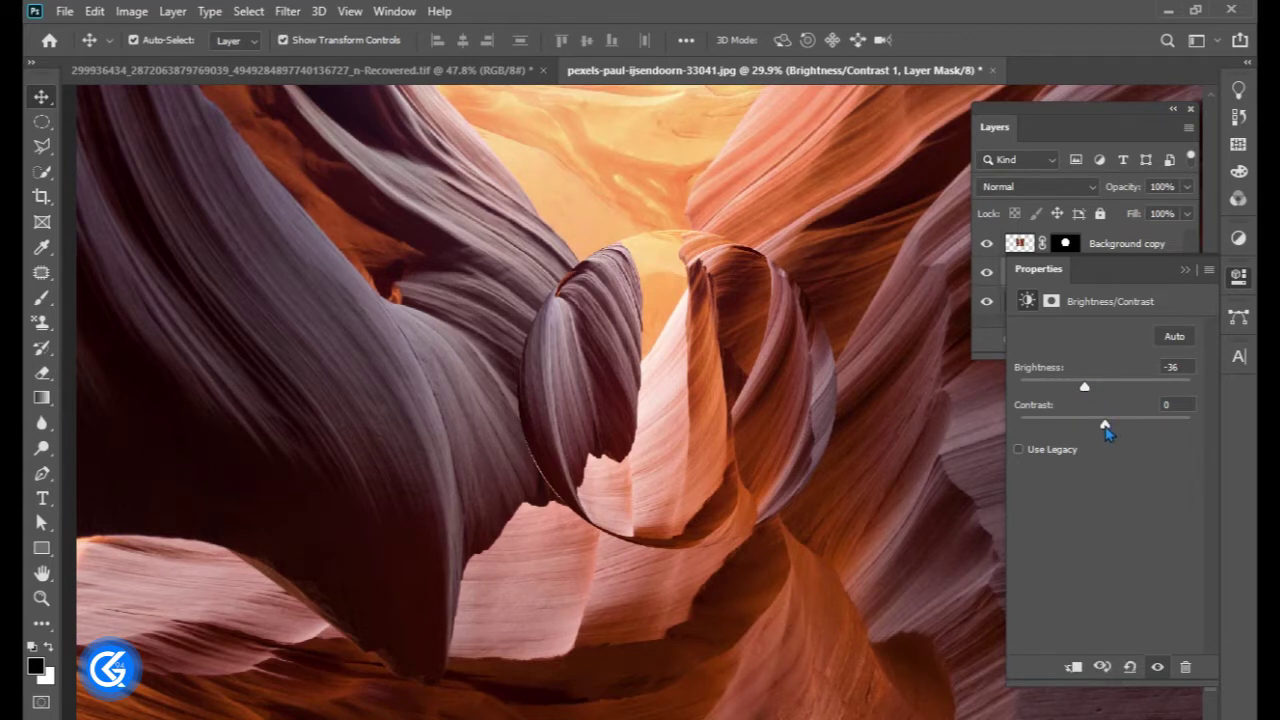
drag(1115, 429, 1120, 430)
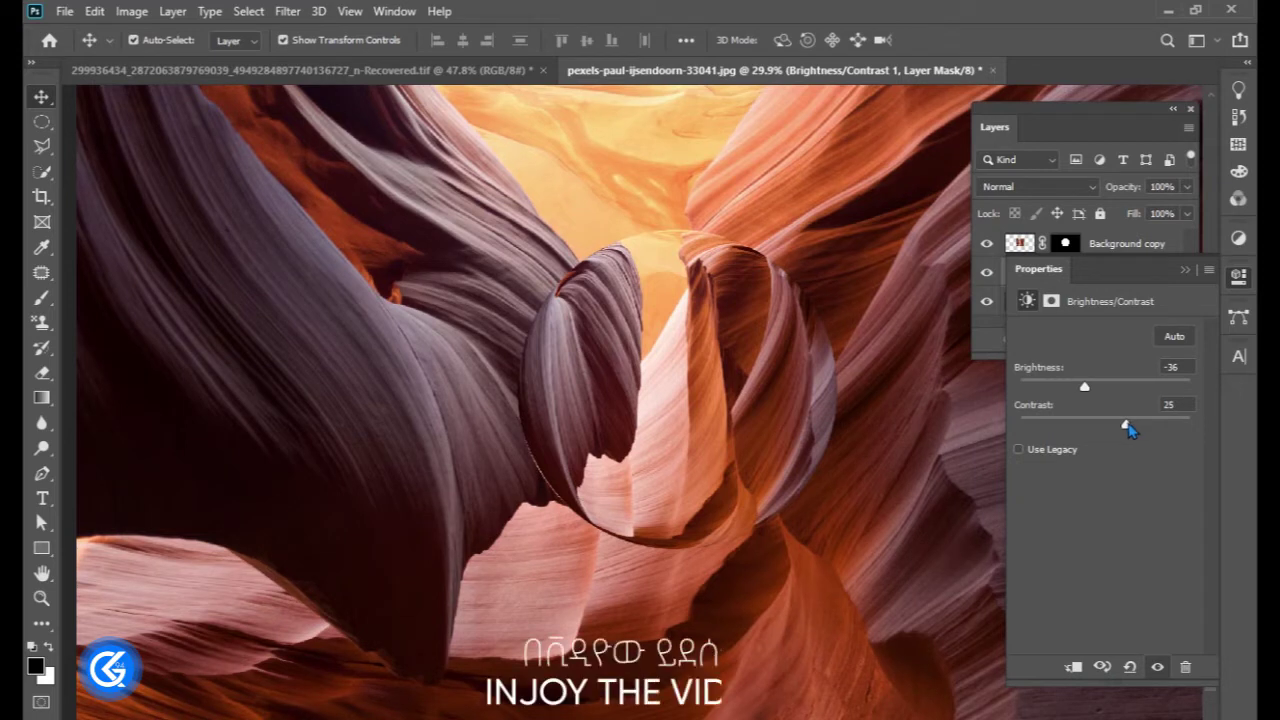
drag(1127, 428, 1130, 429)
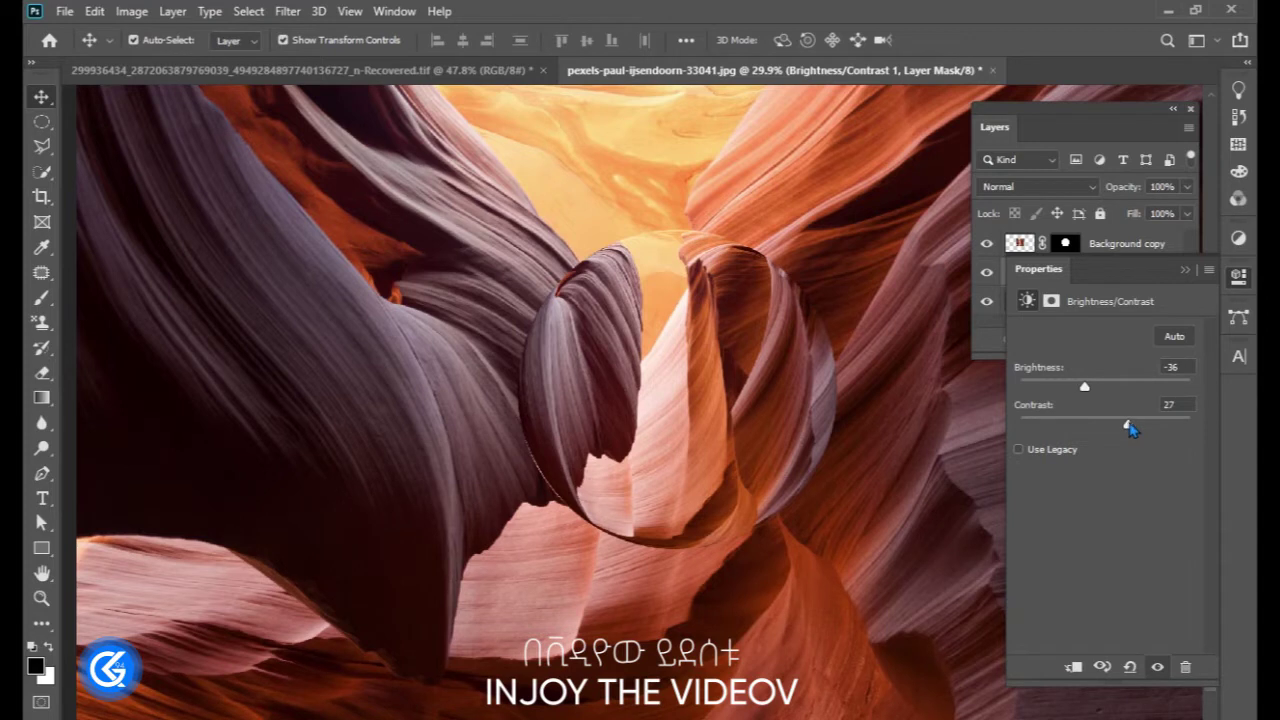
click(1190, 271)
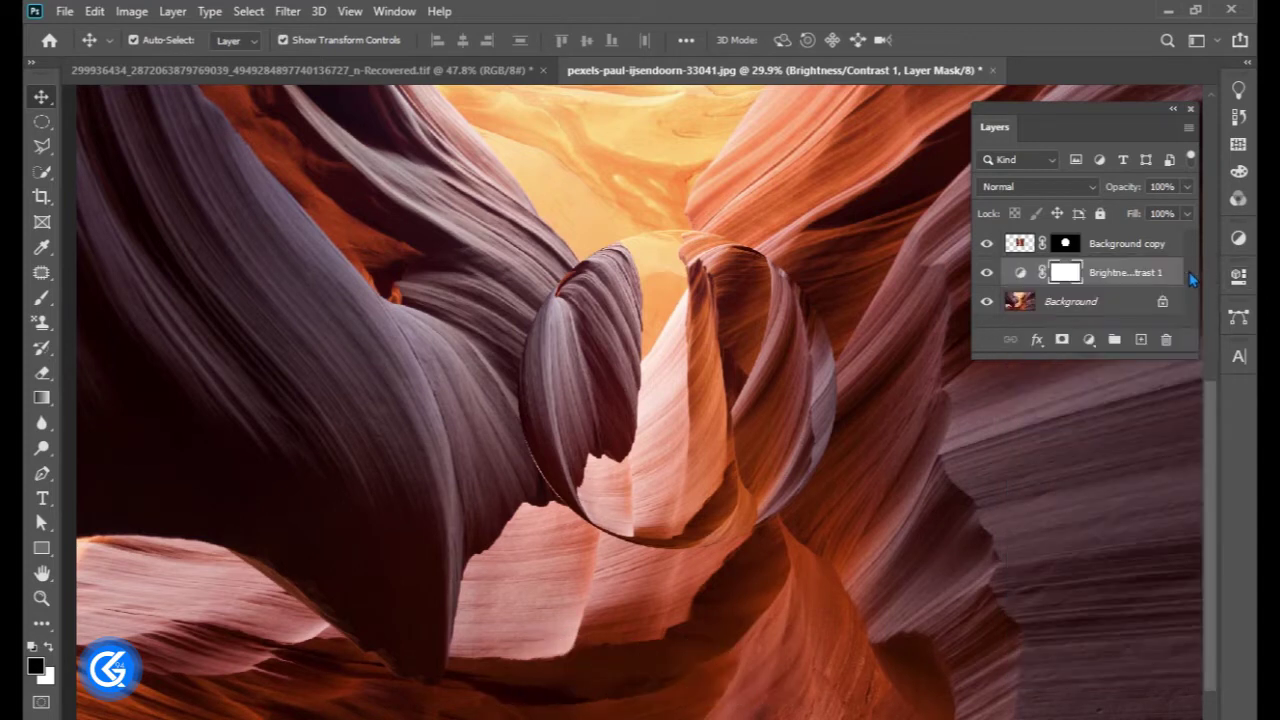
Step: Add an Inner Shadow to the Background copy layer and reset its settings to their defaults
click(1112, 249)
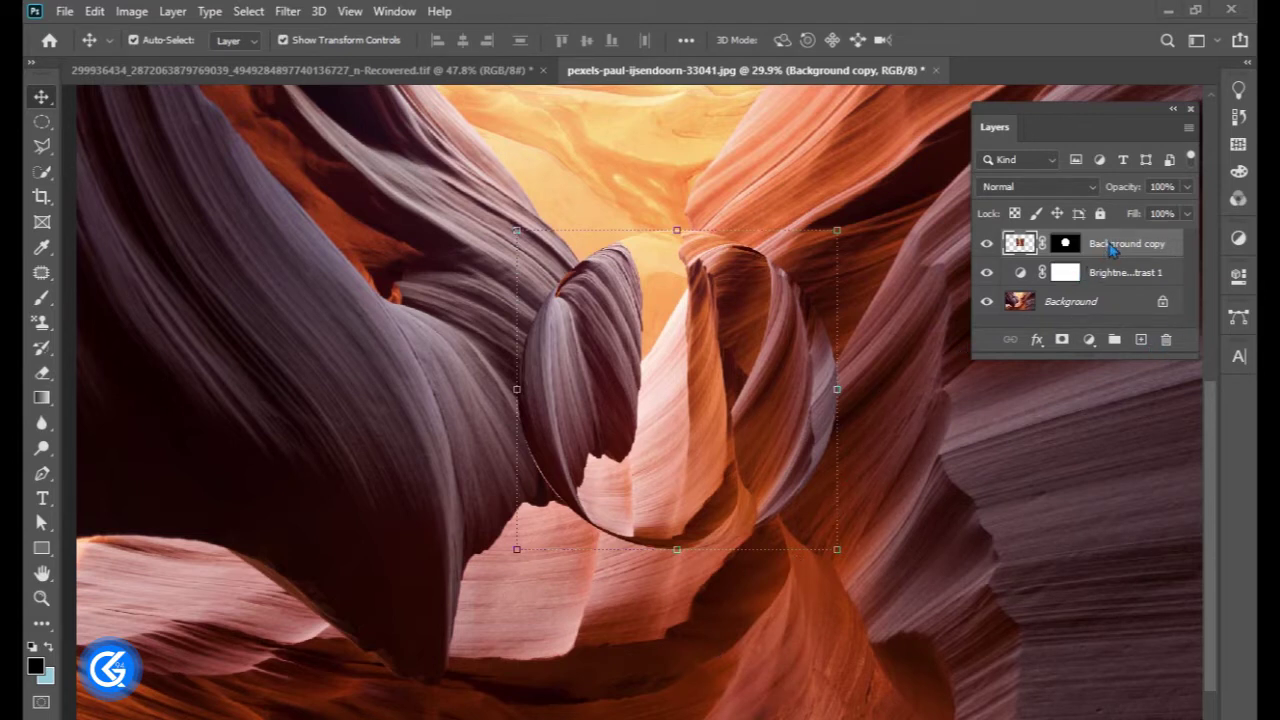
click(1038, 340)
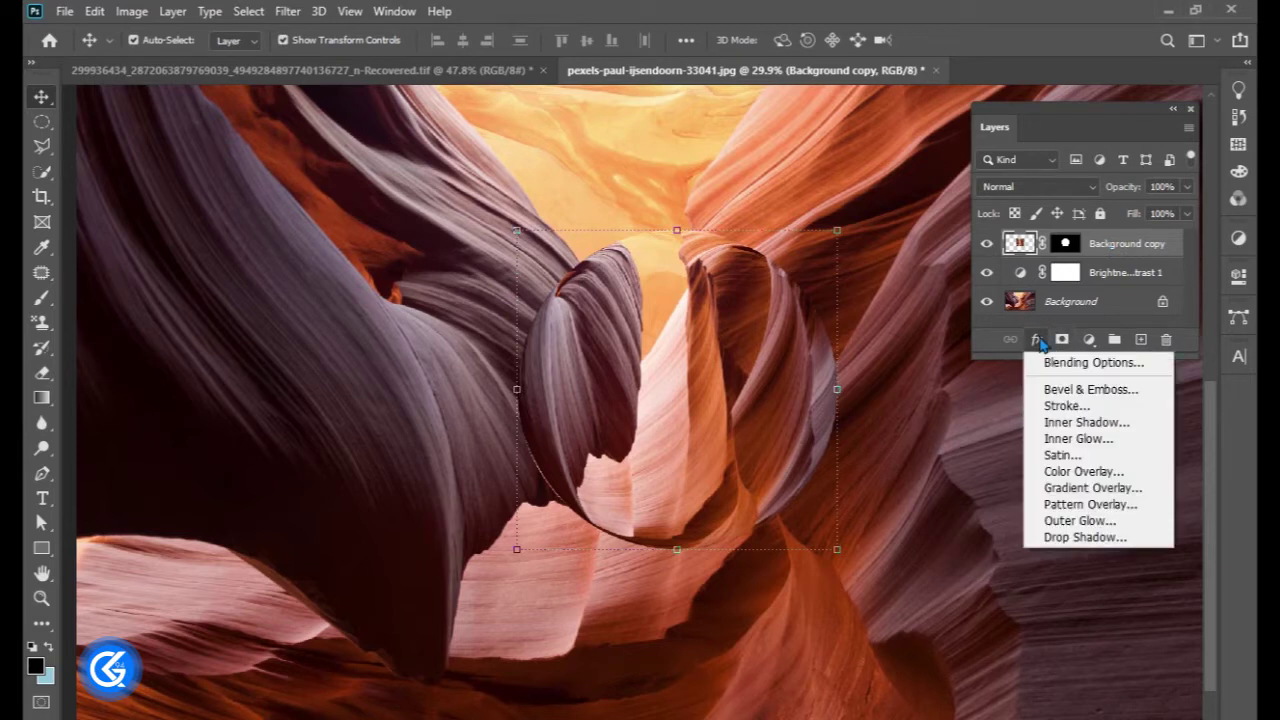
click(1072, 368)
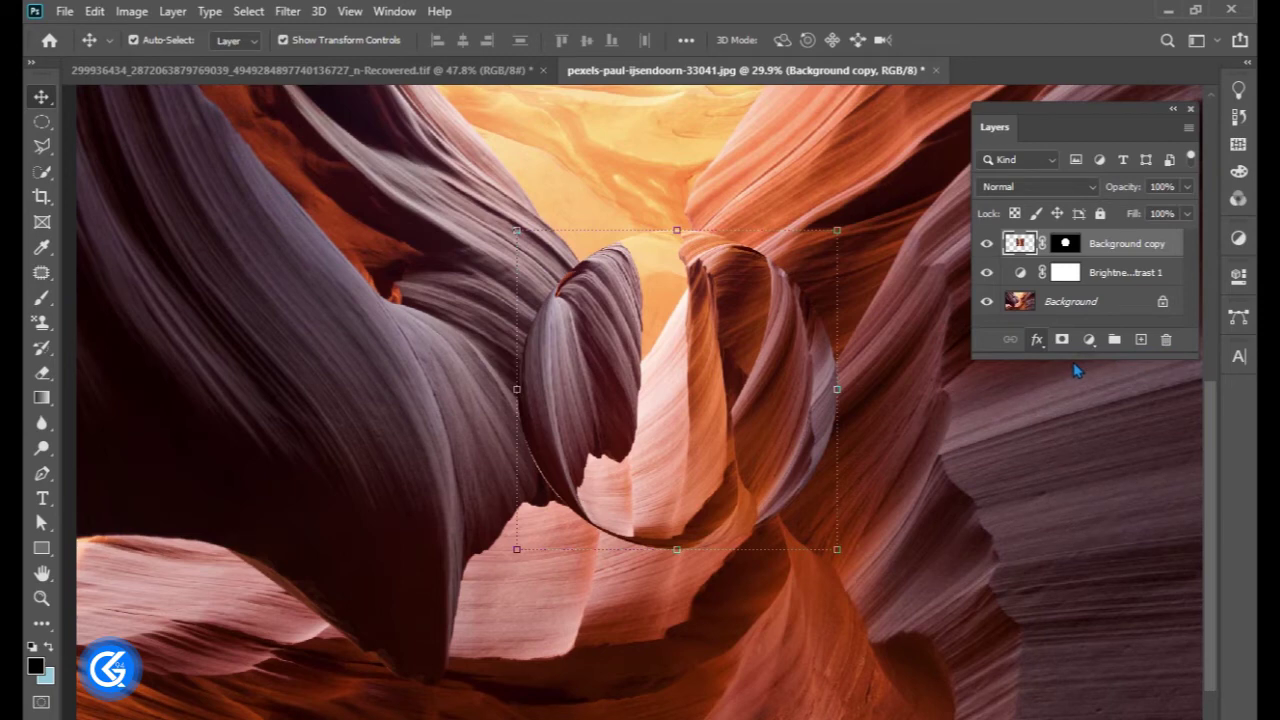
key(h)
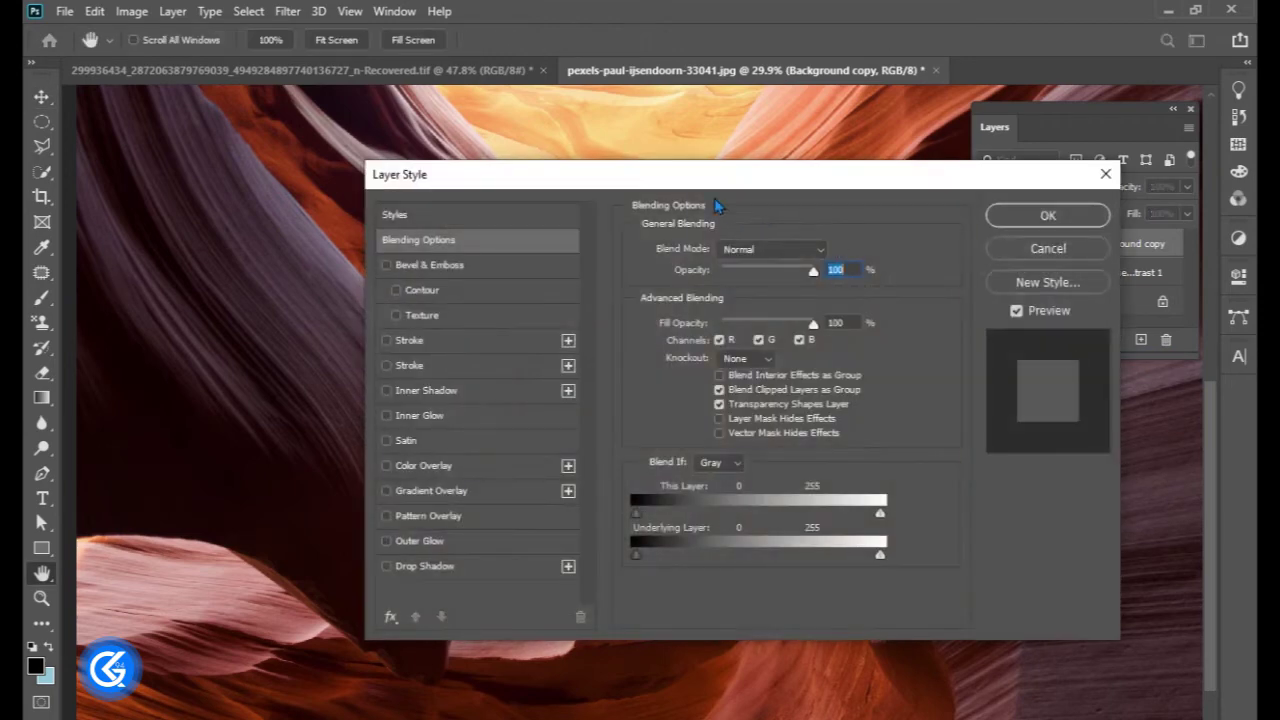
drag(713, 182, 1167, 57)
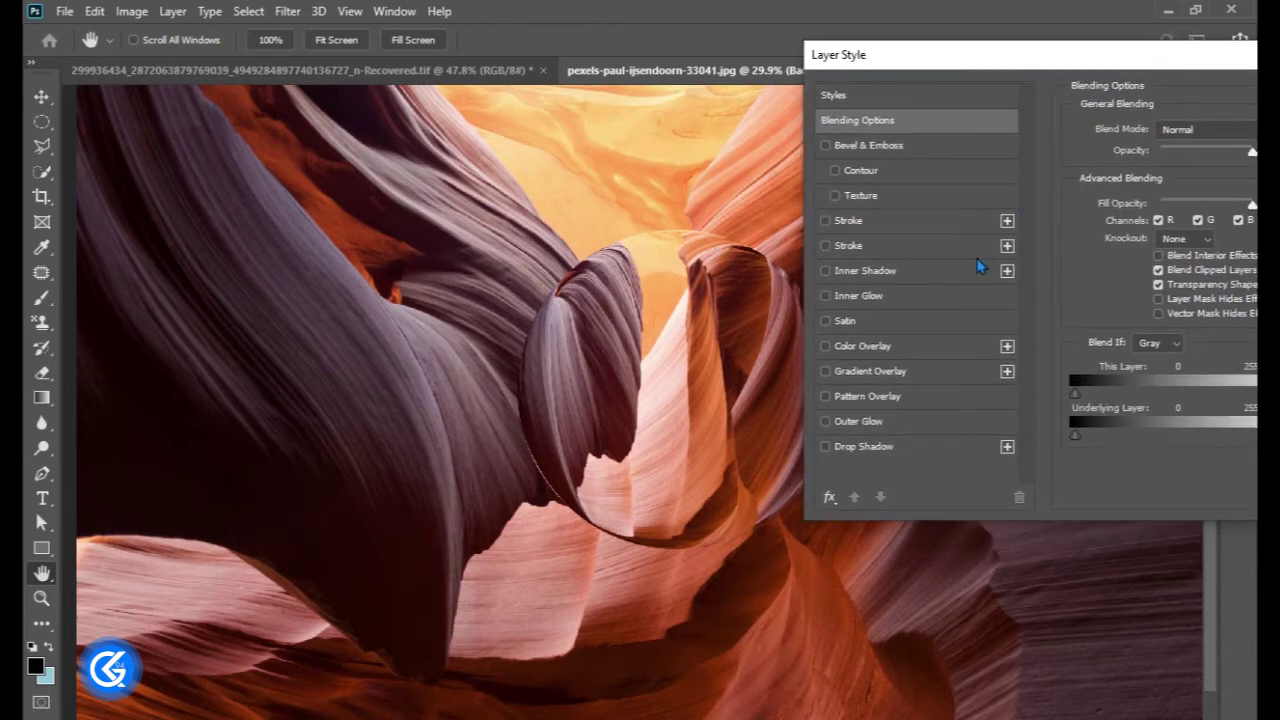
click(900, 271)
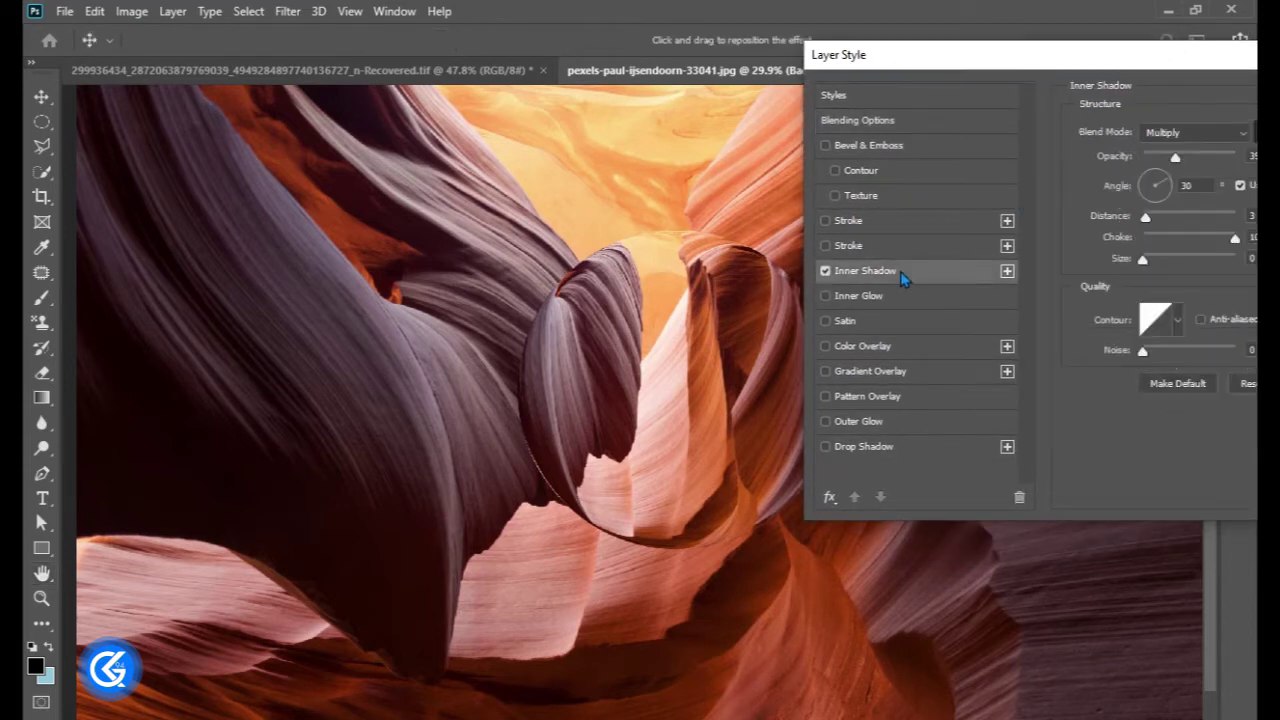
drag(1064, 57, 1046, 55)
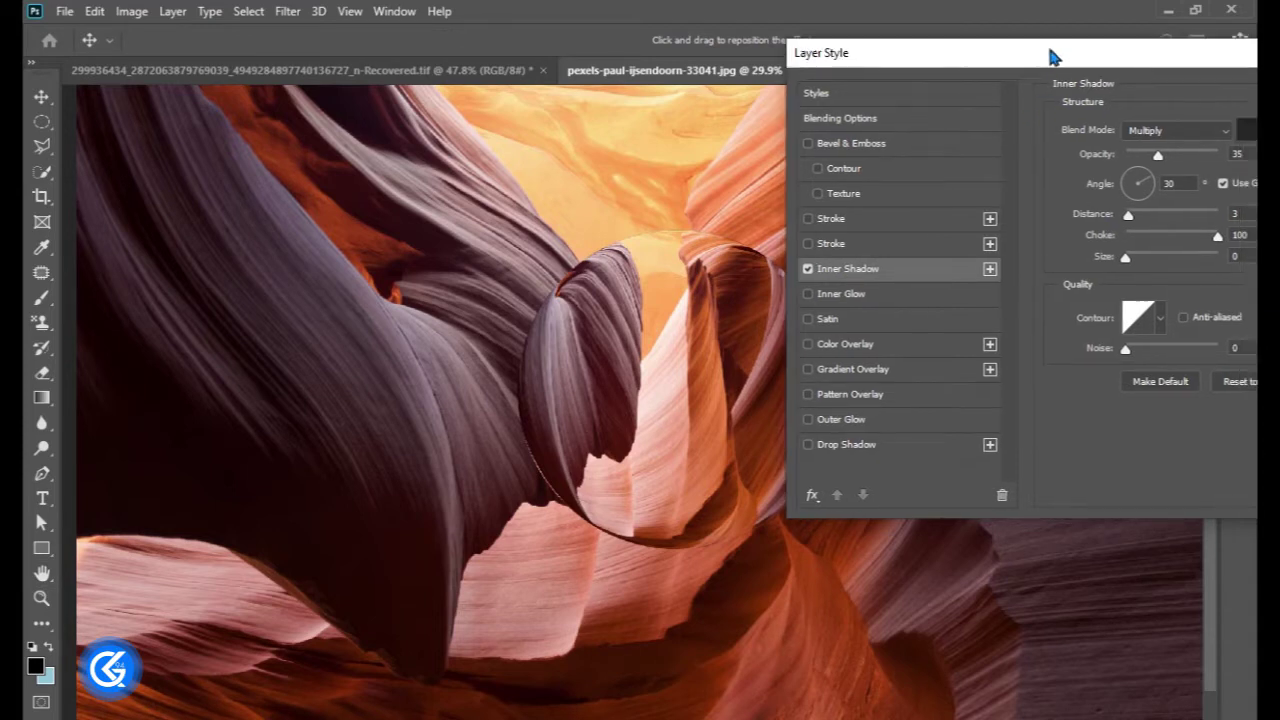
click(1237, 385)
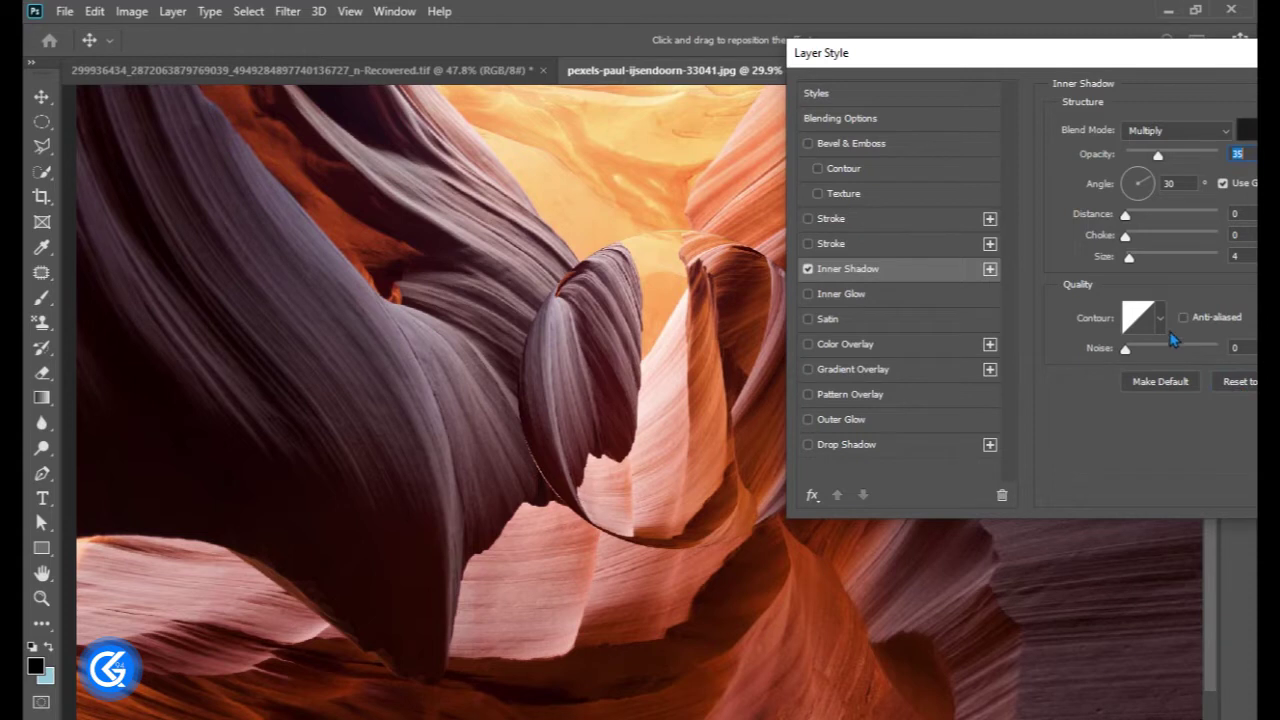
Step: Set the inner shadow's blend mode to Normal, opacity to 65%, angle to -61° and distance to 55 px
click(1235, 258)
click(1208, 131)
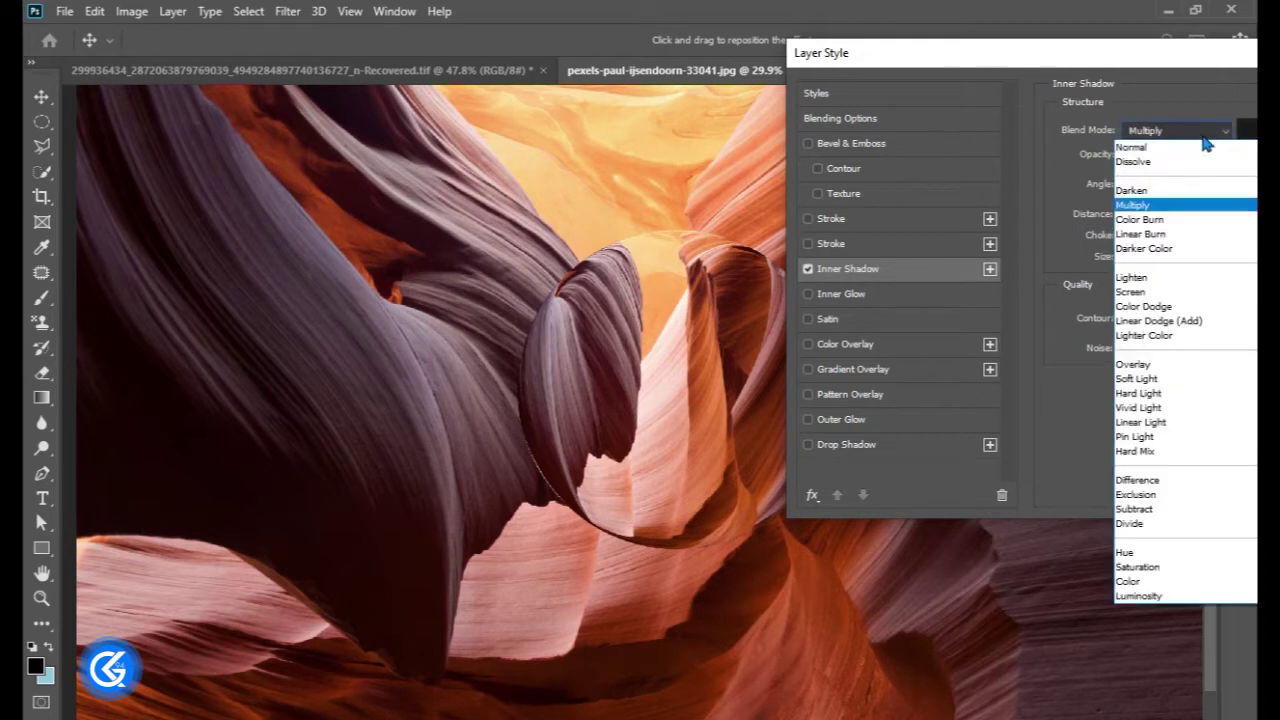
click(1199, 148)
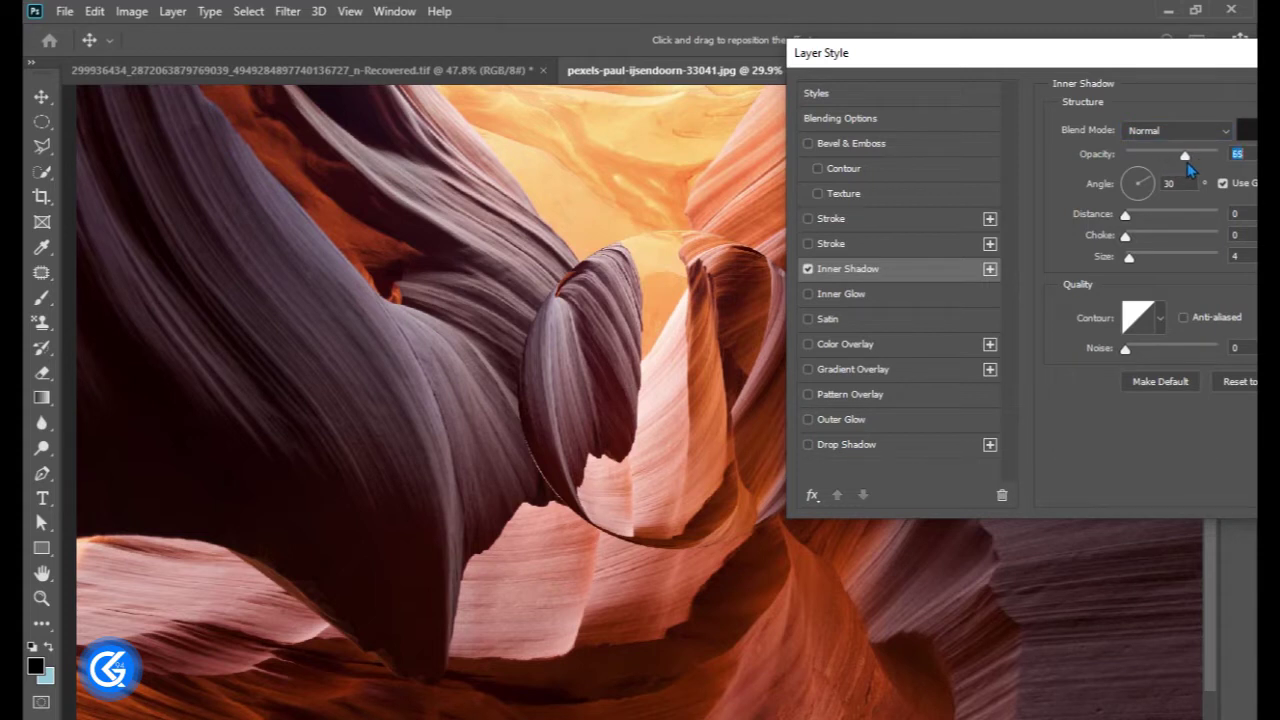
drag(1182, 183, 1165, 185)
text(-61)
key(Tab)
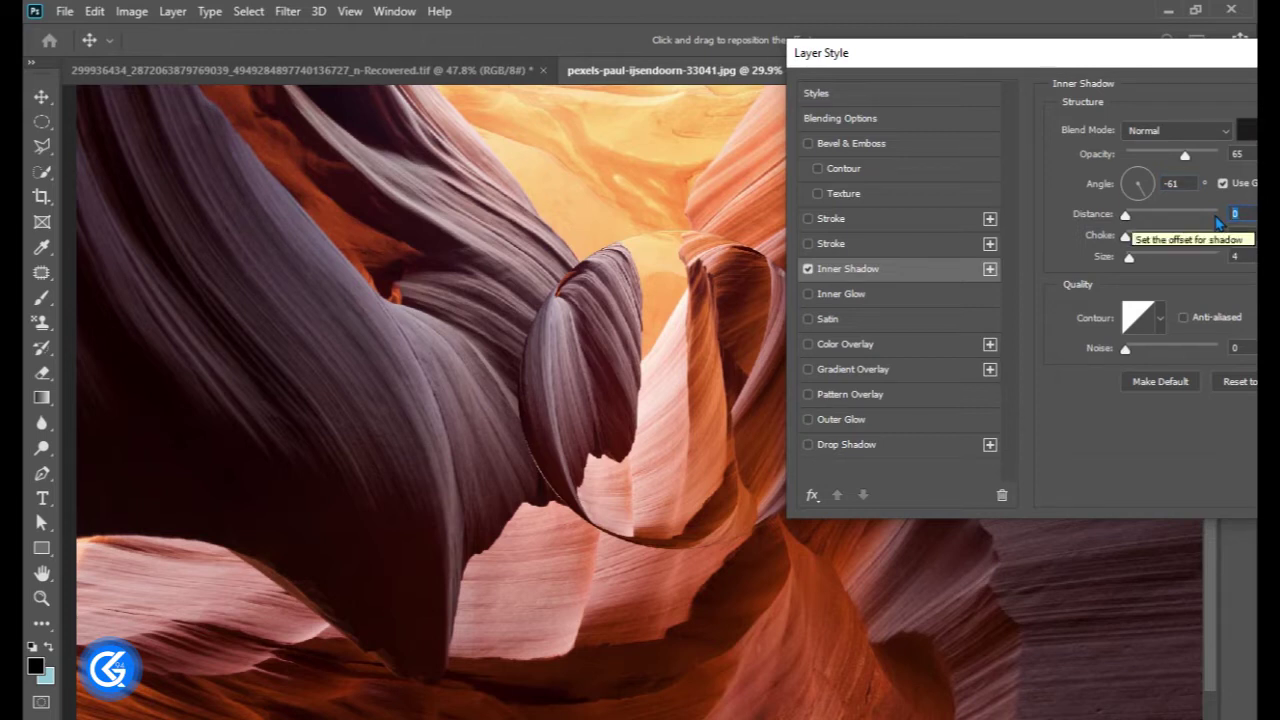
text(55)
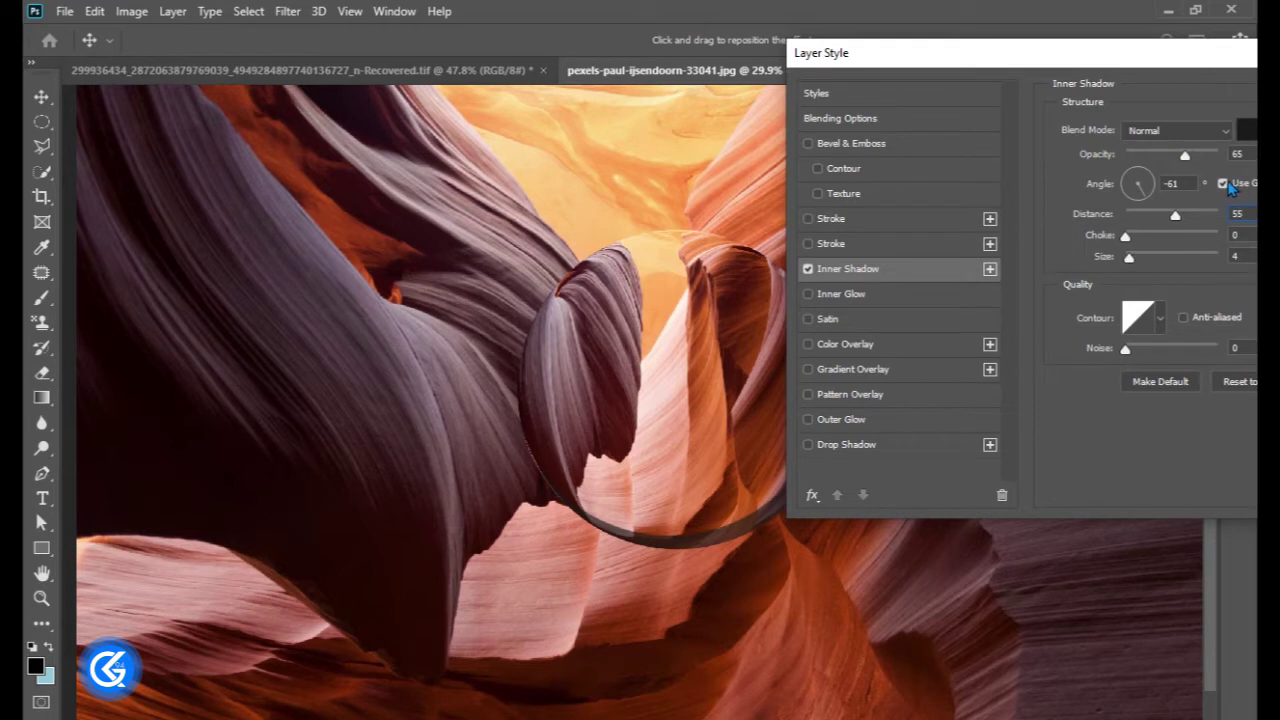
Step: Turn off global light for the inner shadow and set its angle to -61°, size to 120 px and opacity to 68%
click(1224, 184)
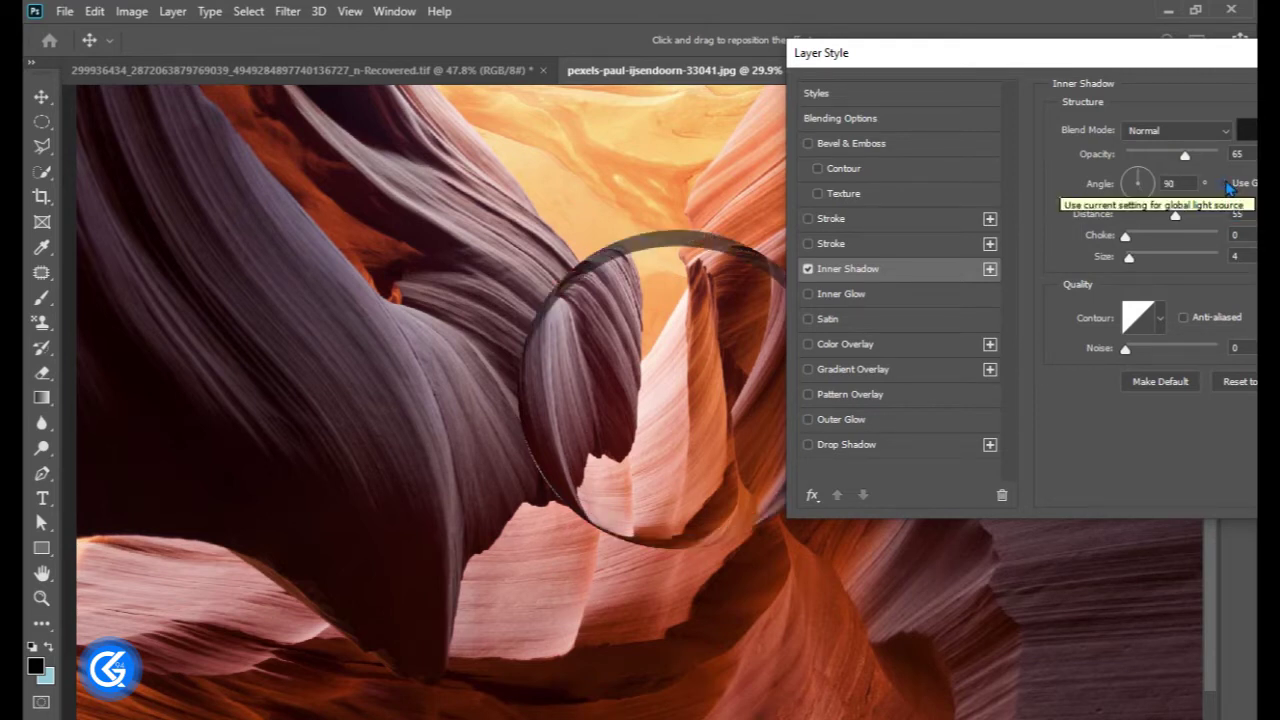
click(1162, 185)
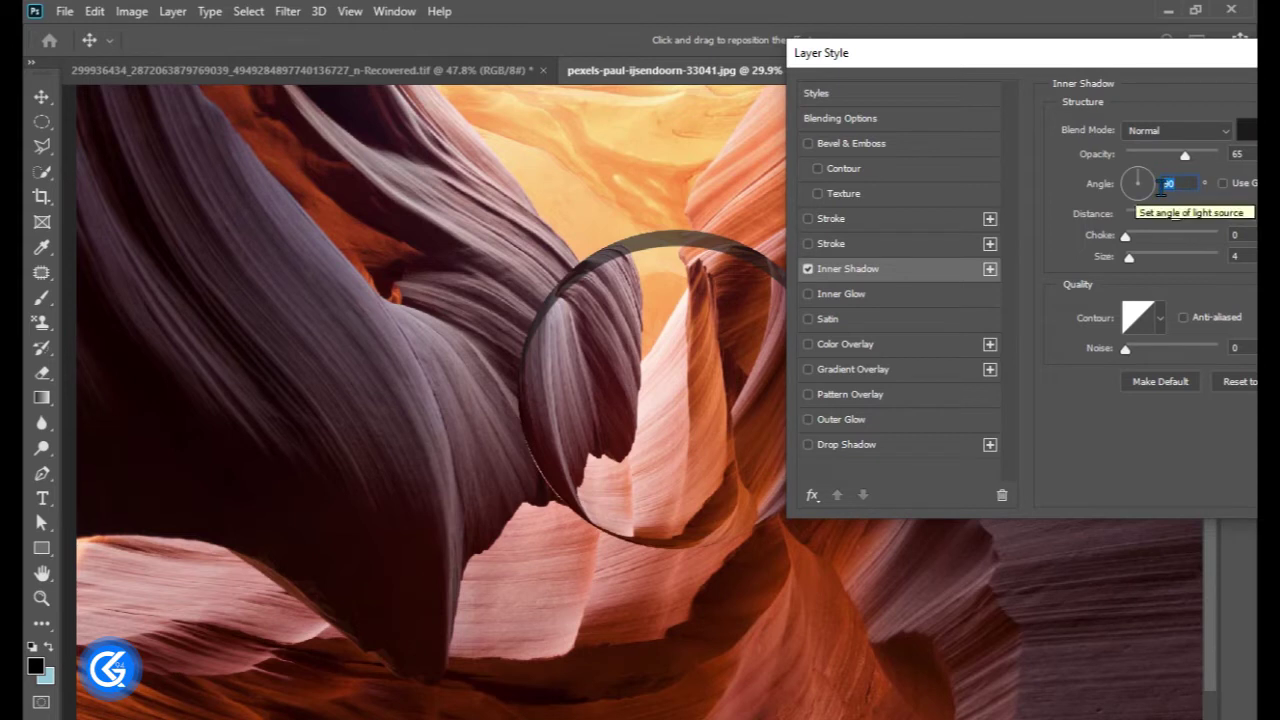
text(-61)
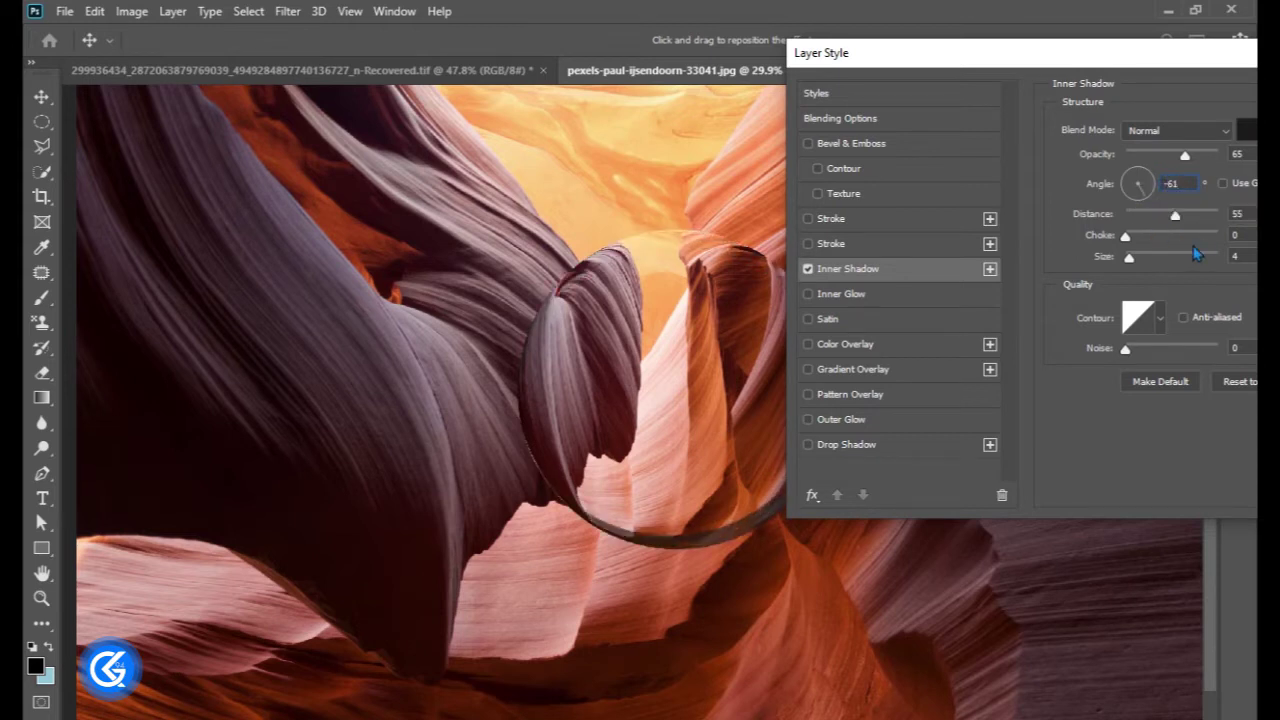
drag(1130, 258, 1173, 258)
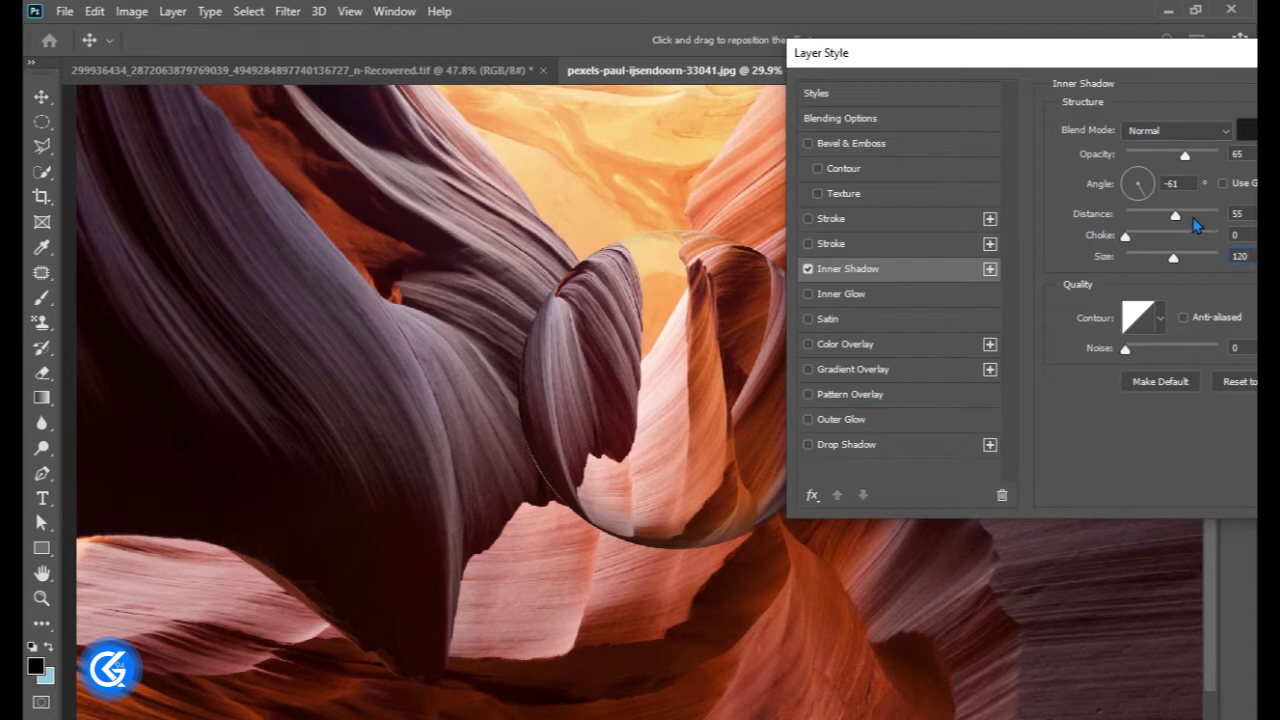
click(1187, 161)
Step: Add a second Inner Shadow to the layer and set the upper one's color to white (ffffff)
click(990, 270)
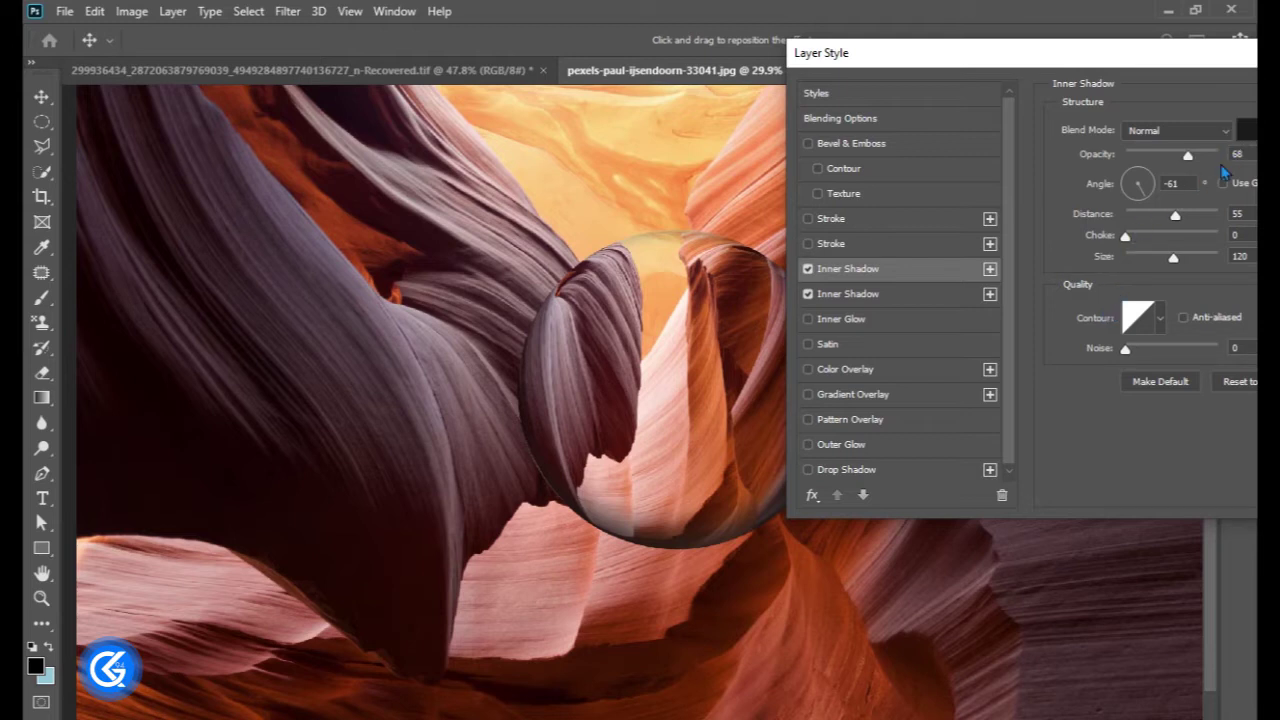
click(1245, 131)
text(ffffff)
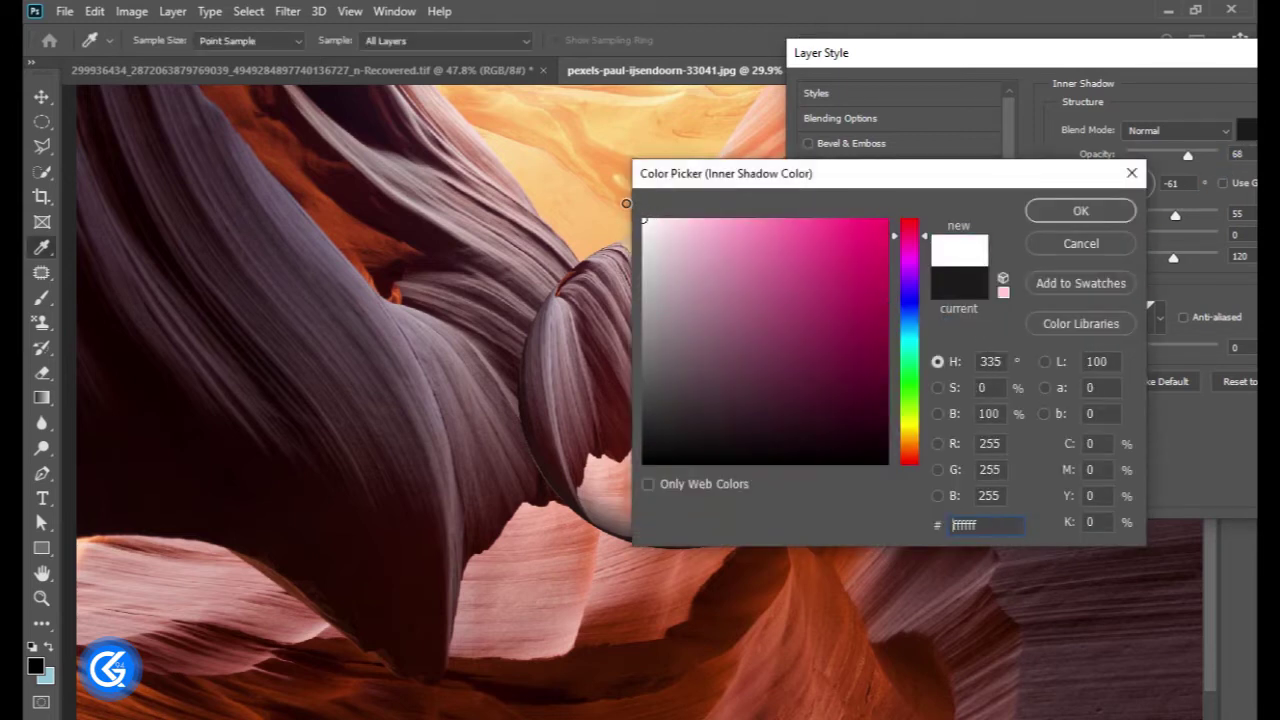
click(1060, 214)
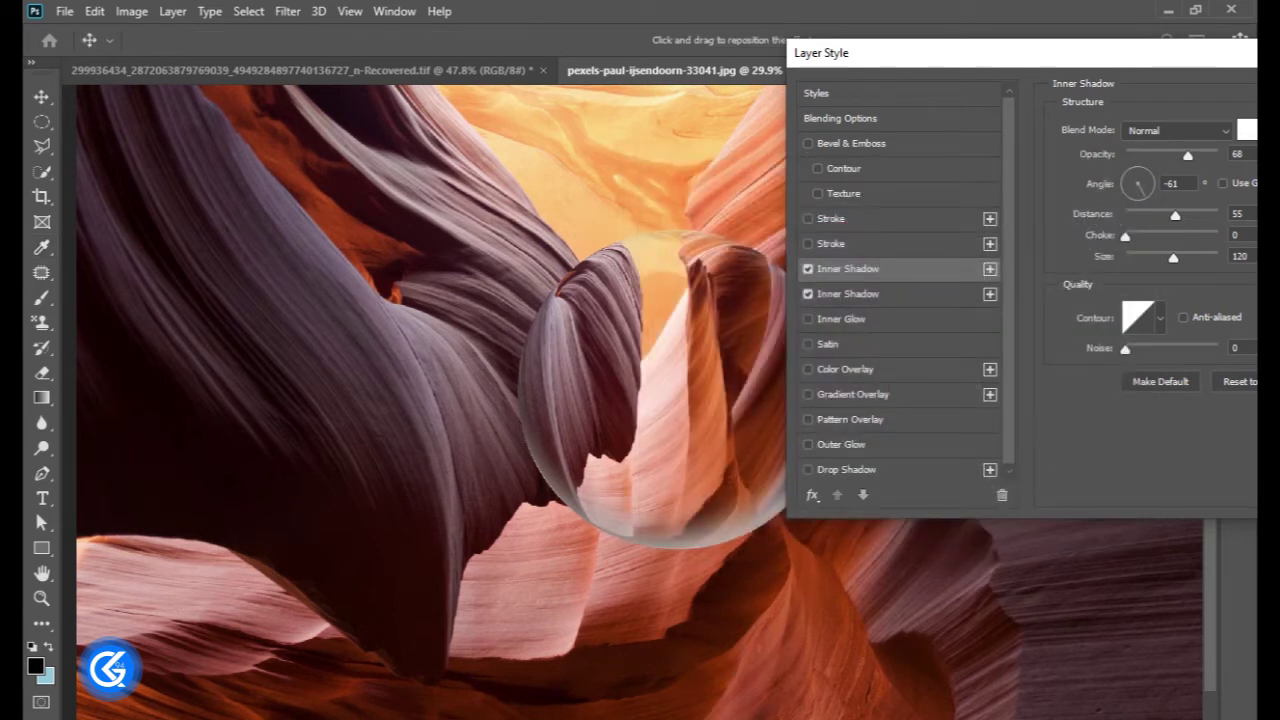
drag(1138, 62, 1089, 89)
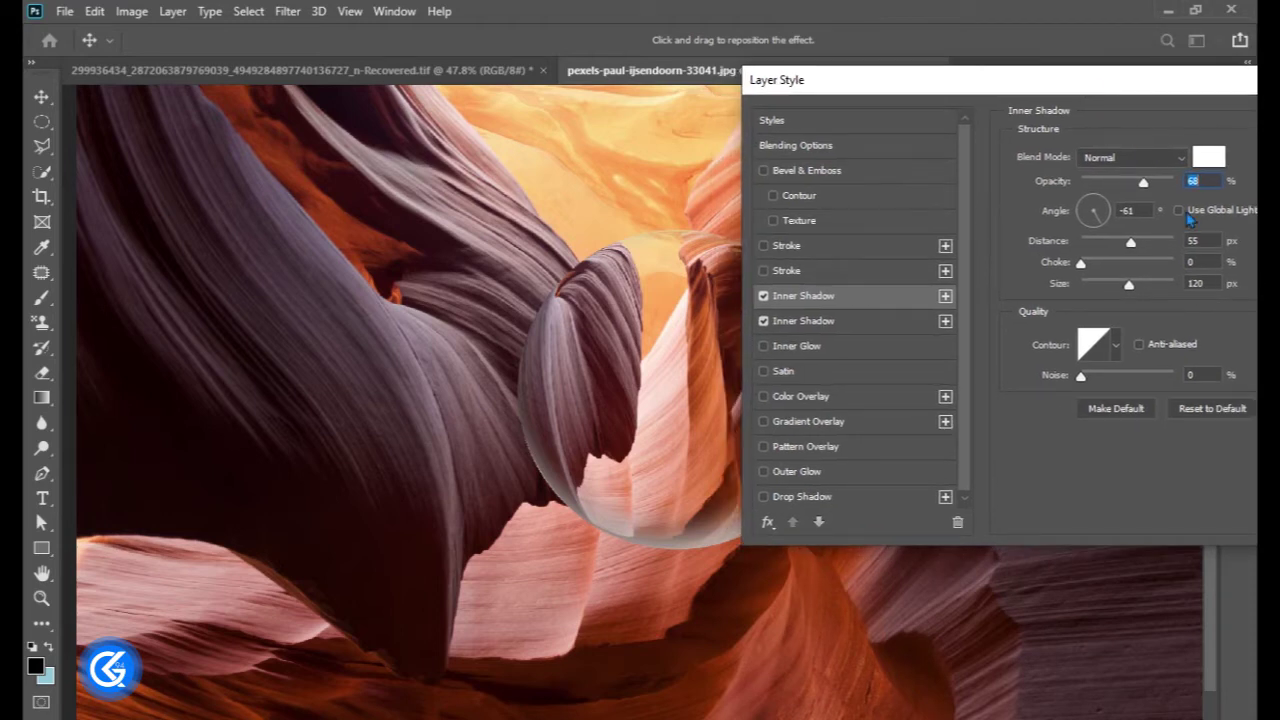
click(1135, 209)
text(1180)
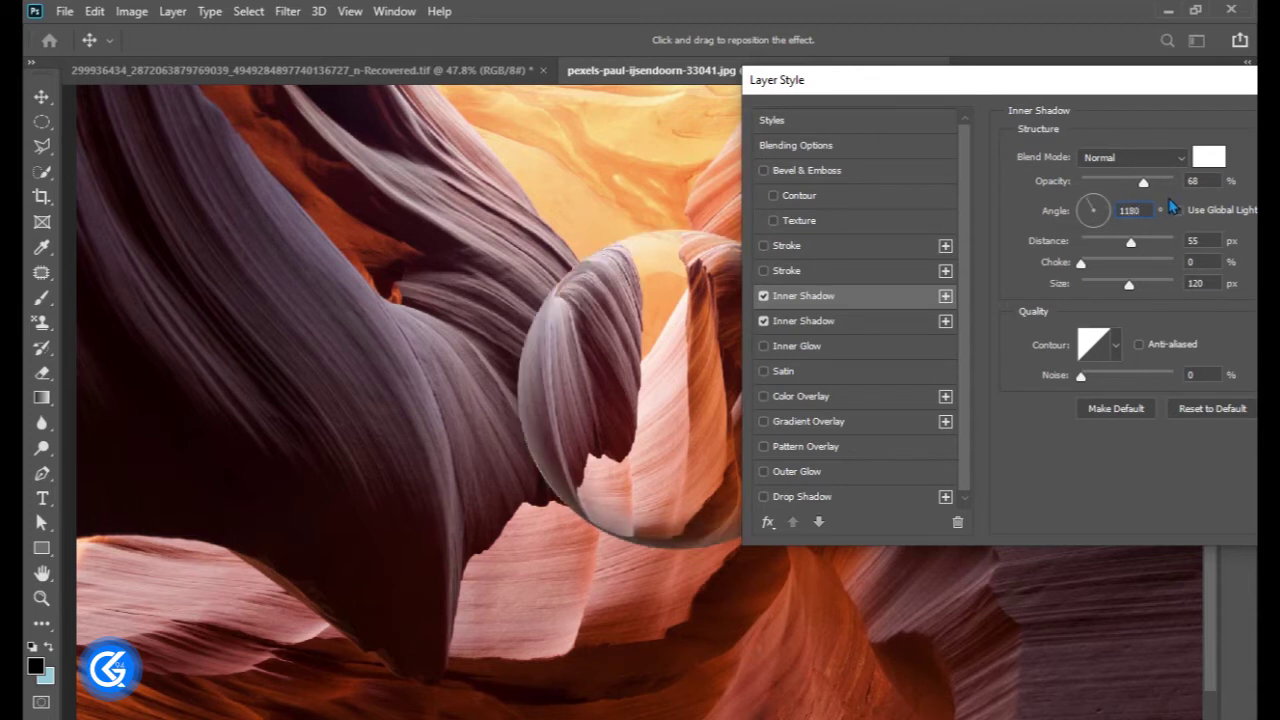
click(1196, 183)
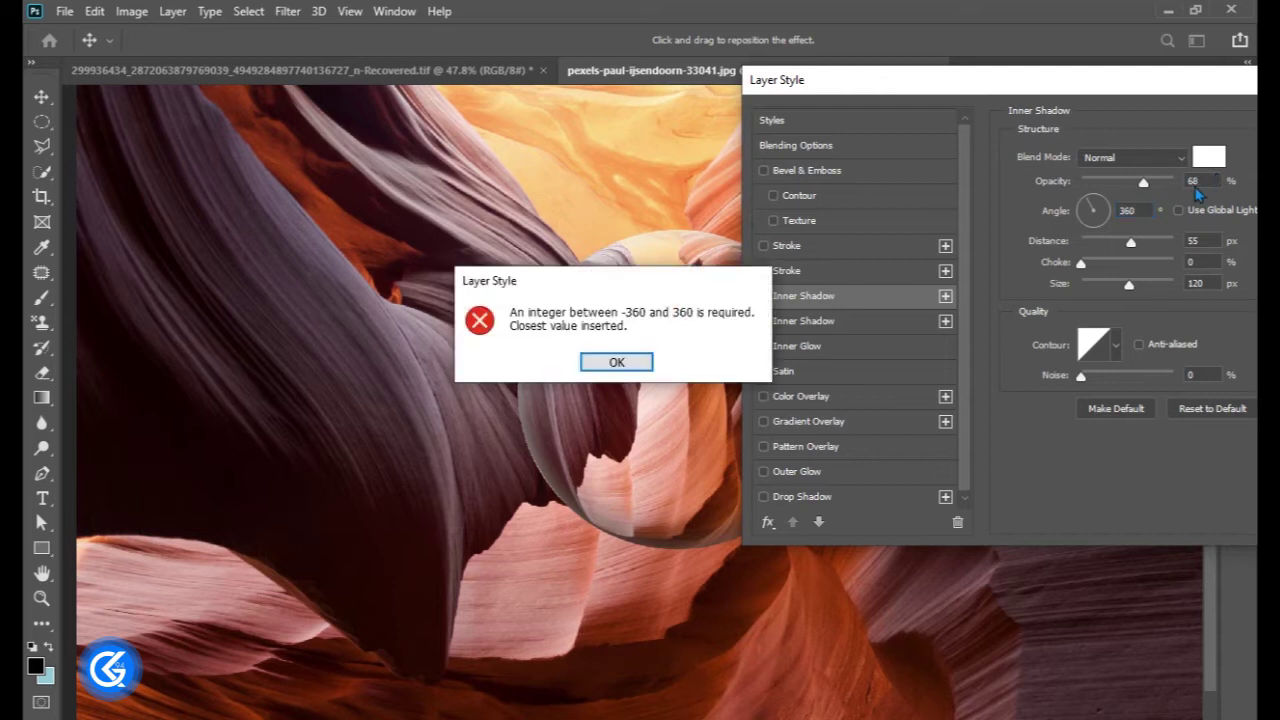
click(617, 362)
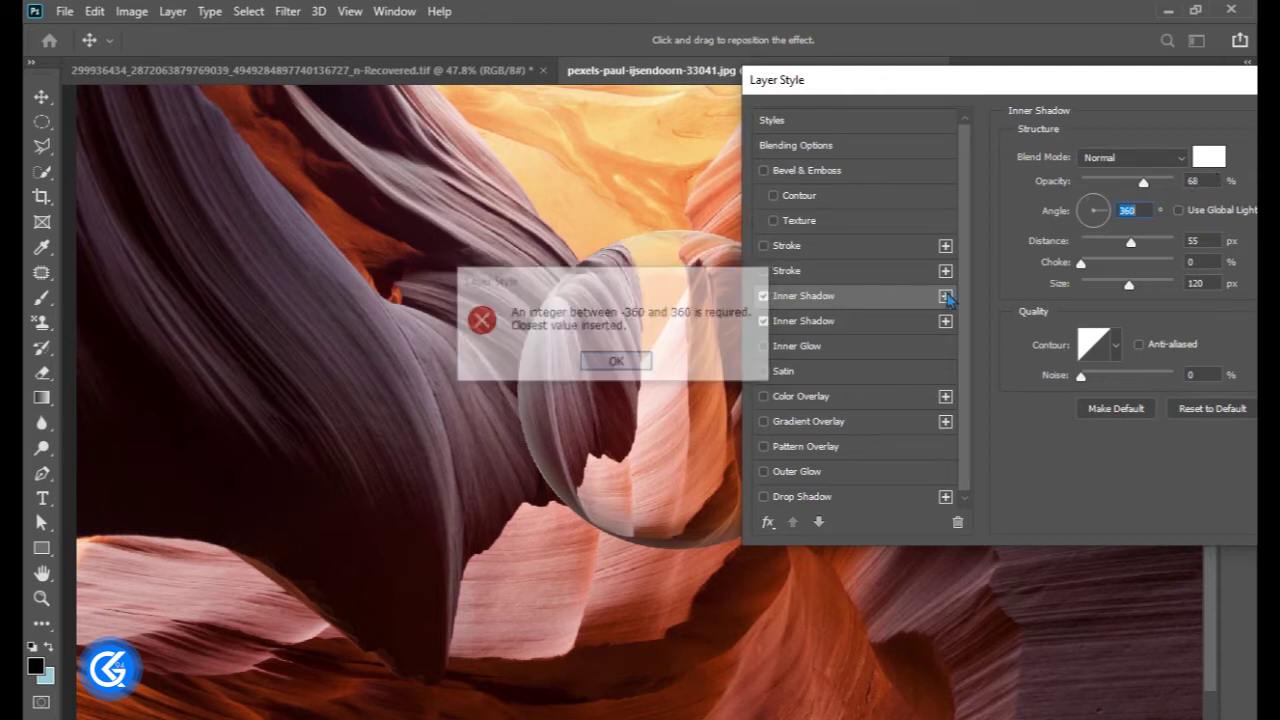
click(1197, 181)
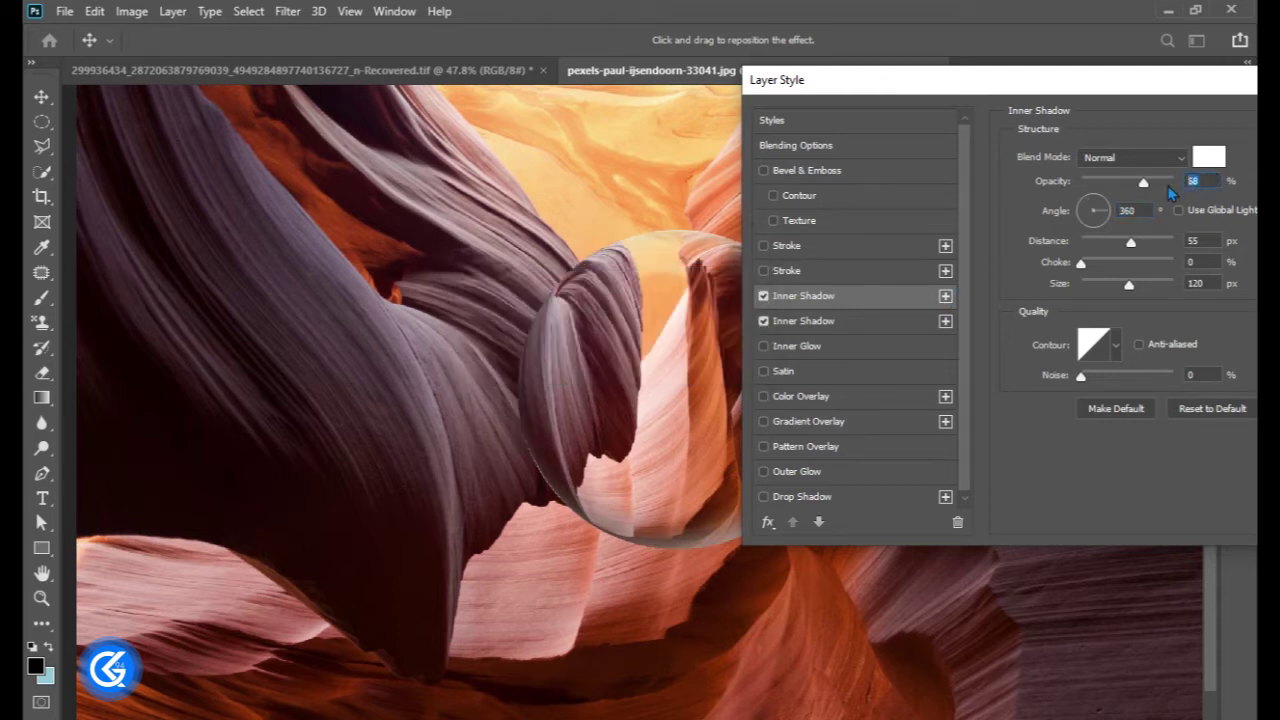
Step: Set the white inner shadow's angle to 118° and its opacity to 25%
click(1122, 212)
text(1)
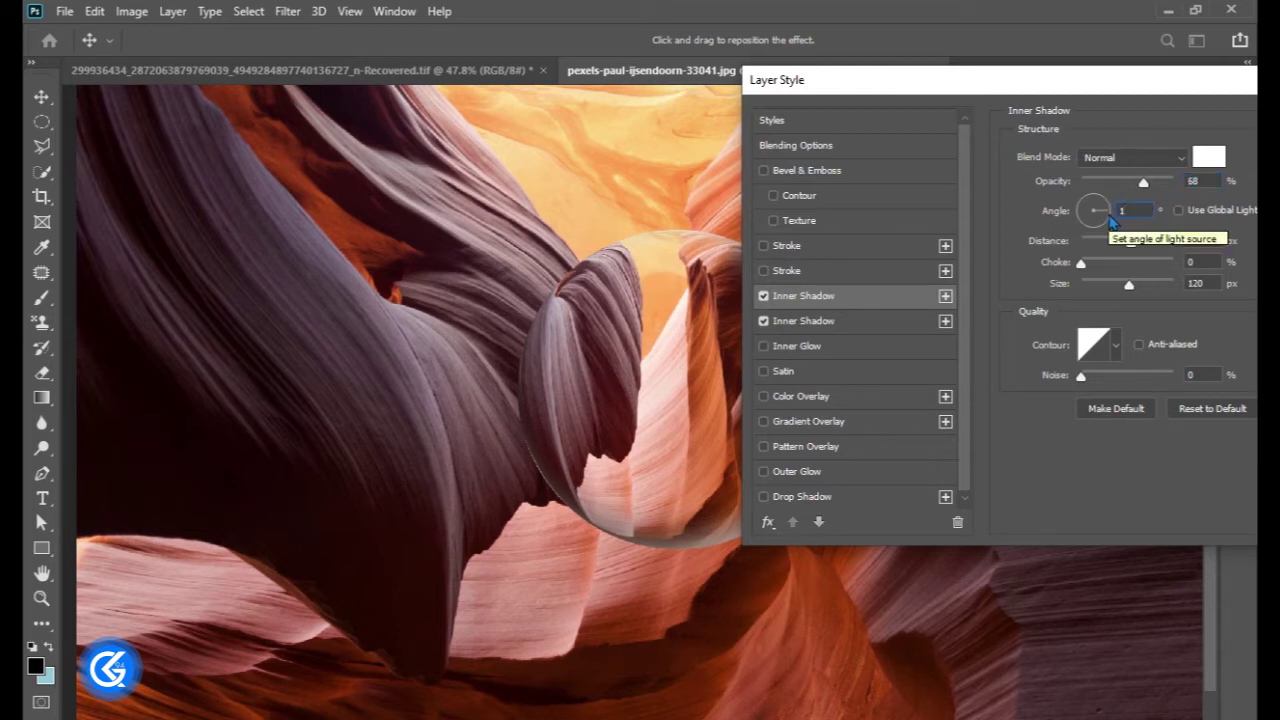
text(1)
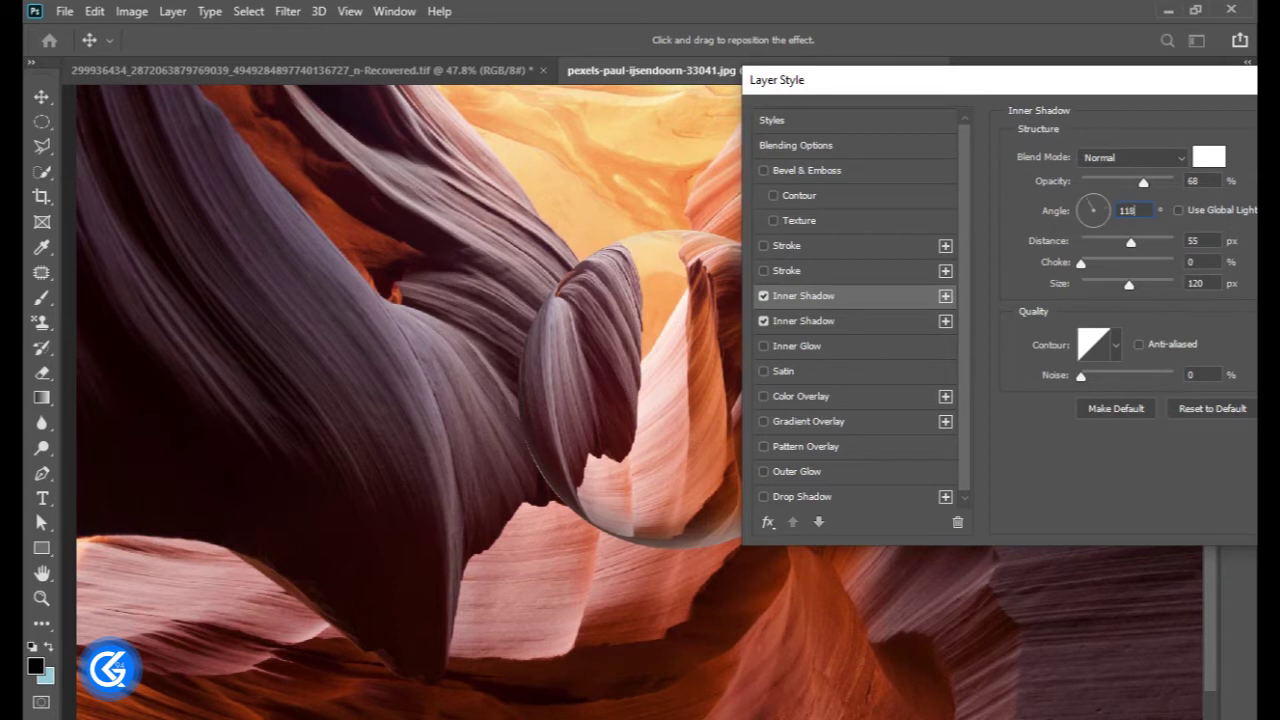
text(8)
click(1203, 181)
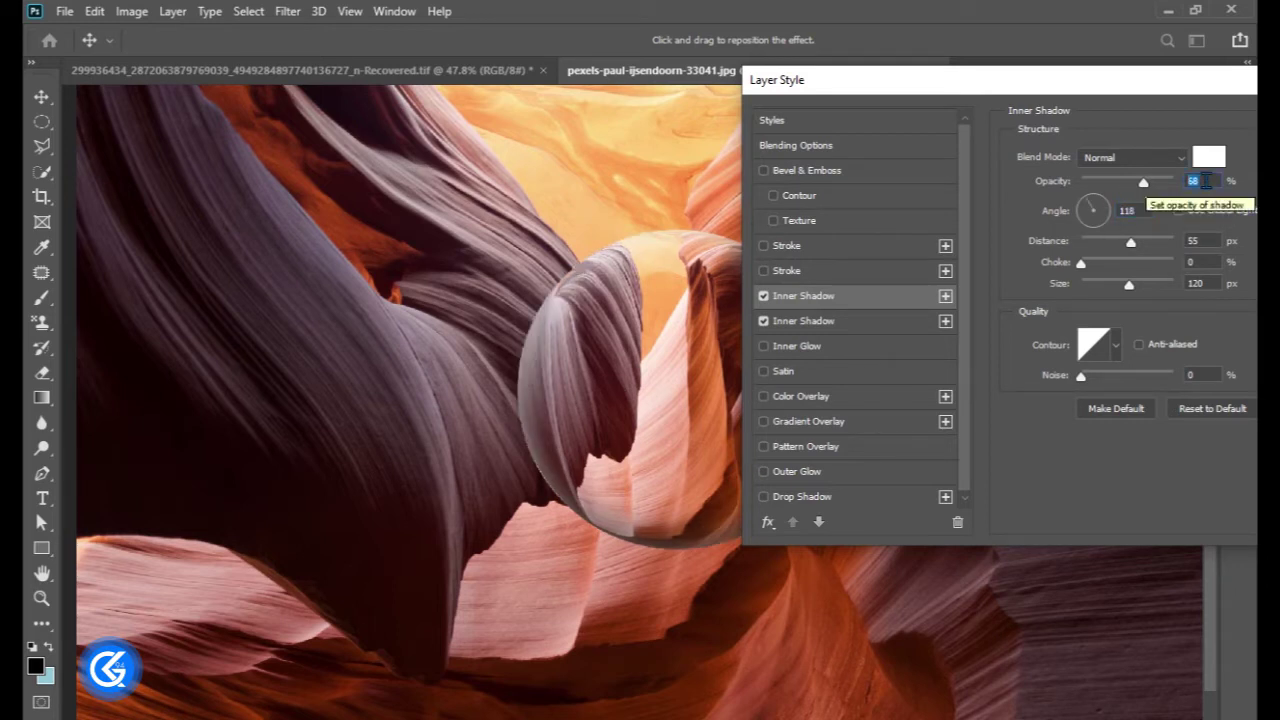
text(25)
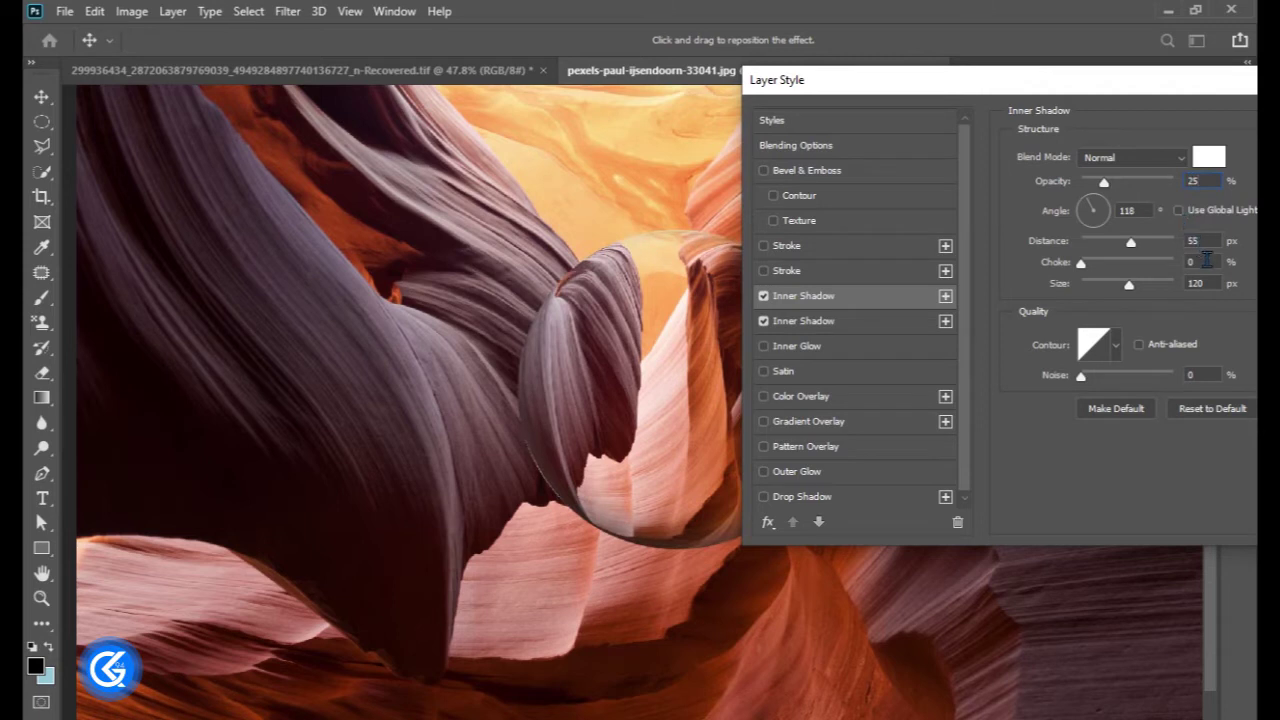
Step: Increase the white inner shadow's distance to 83 px and reduce its size to 95 px
click(1200, 283)
drag(1132, 244, 1148, 250)
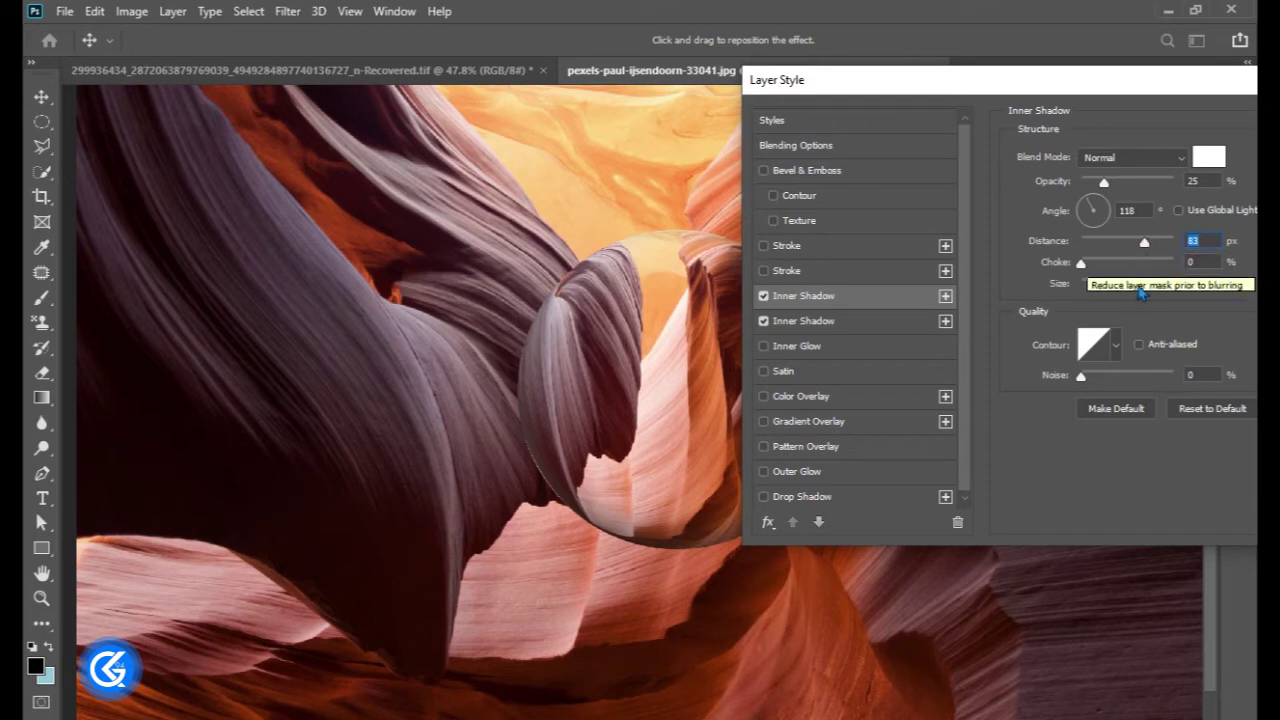
mouse_move(1129, 285)
mouse_down()
mouse_move(1100, 291)
mouse_move(1220, 297)
mouse_move(1114, 298)
mouse_up()
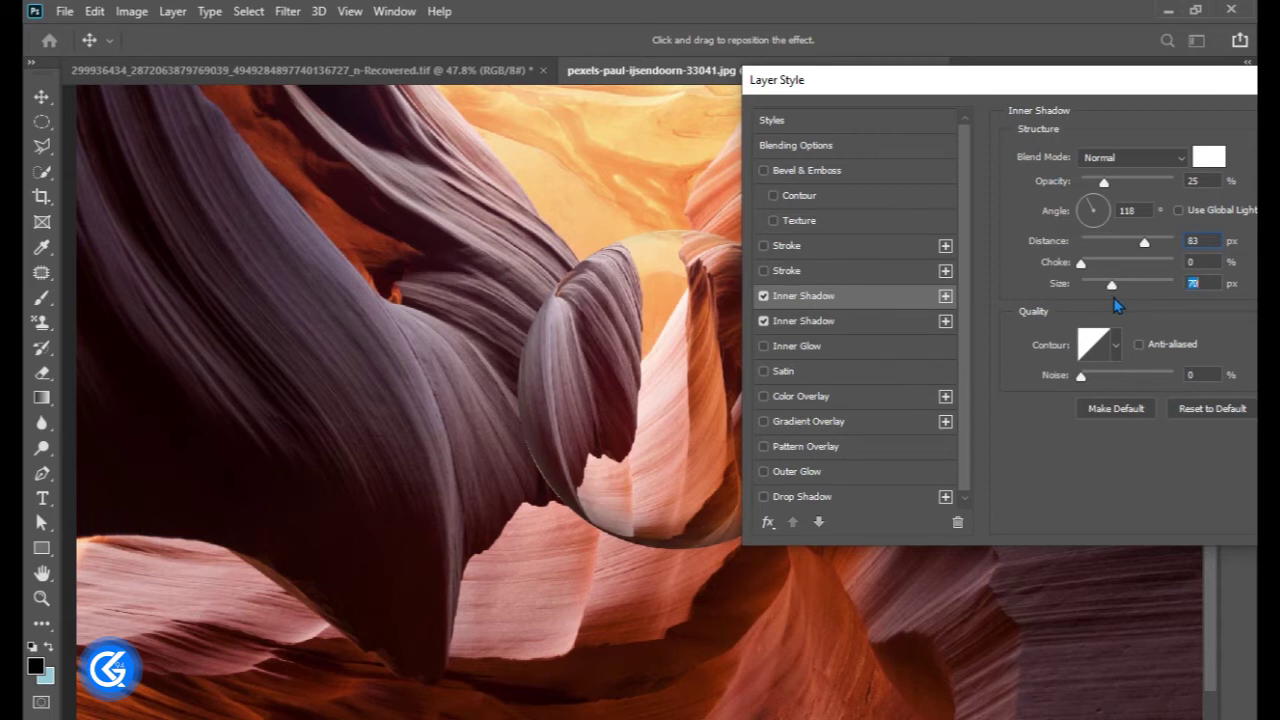
drag(1124, 297, 1122, 297)
drag(1103, 190, 1110, 190)
drag(1110, 190, 1238, 188)
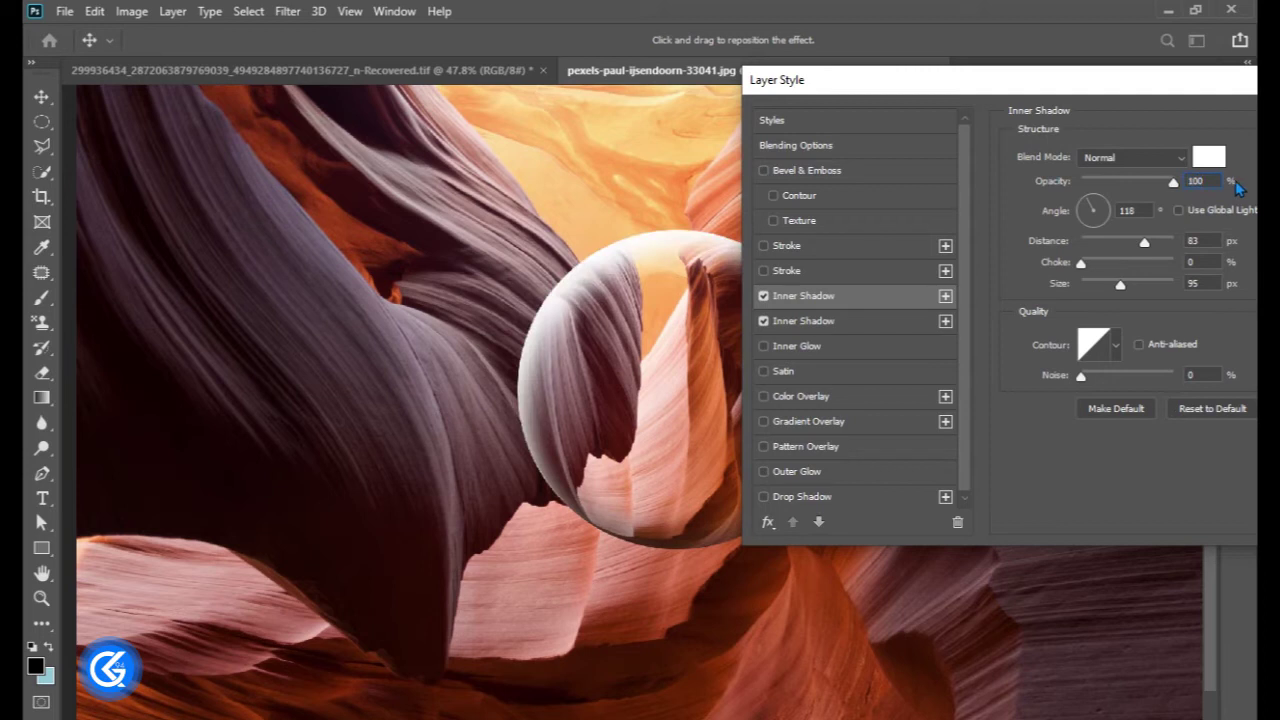
key(ctrl+z)
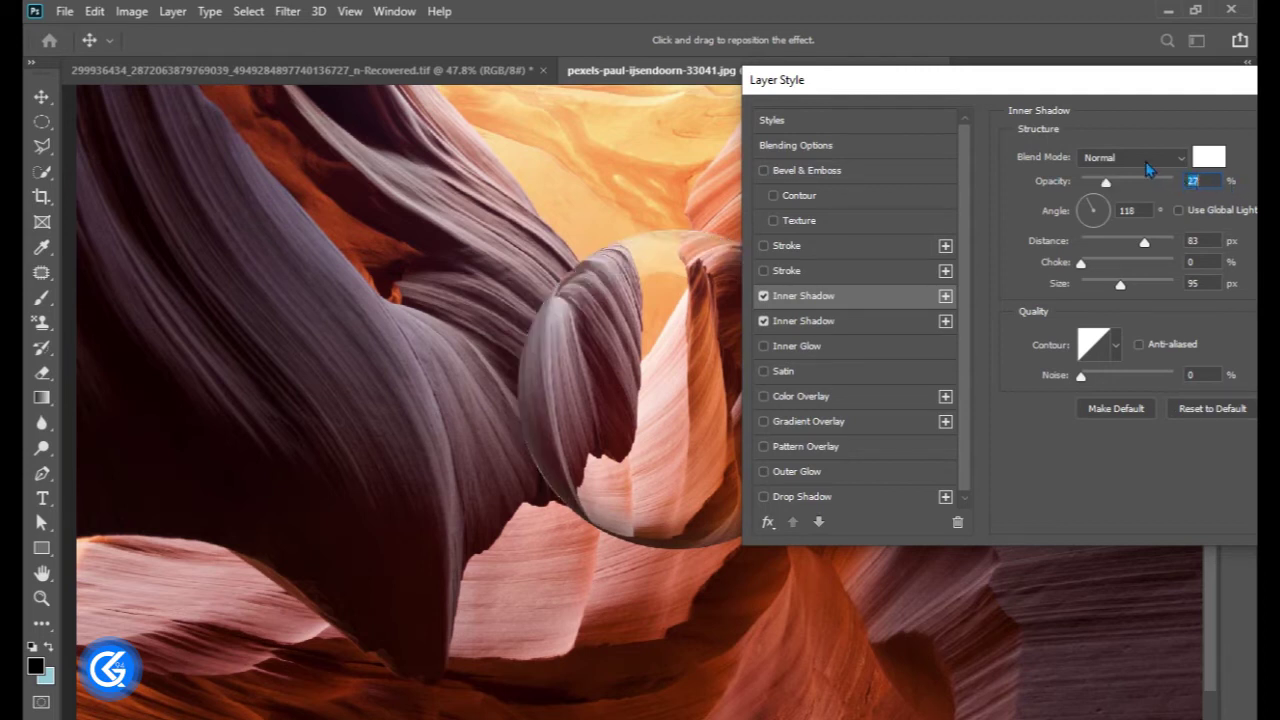
Step: Change the white inner shadow's blend mode to Screen and set its opacity to 39%
click(1150, 160)
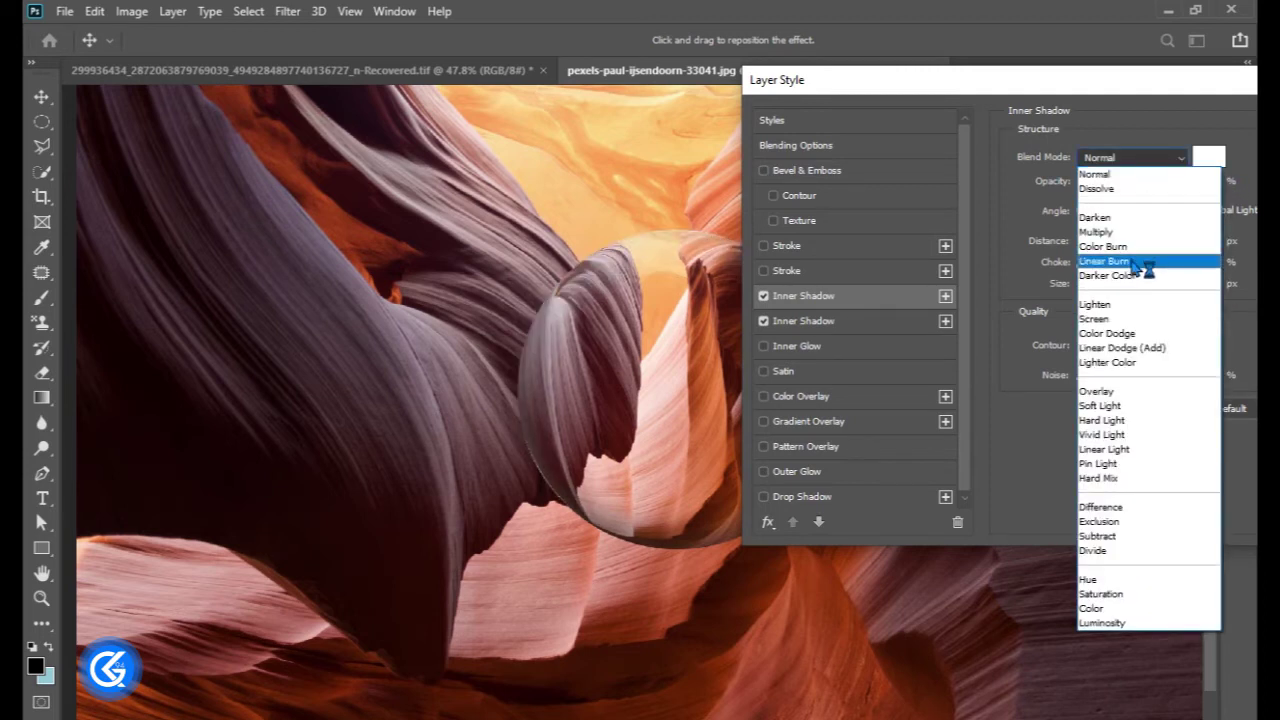
click(1136, 320)
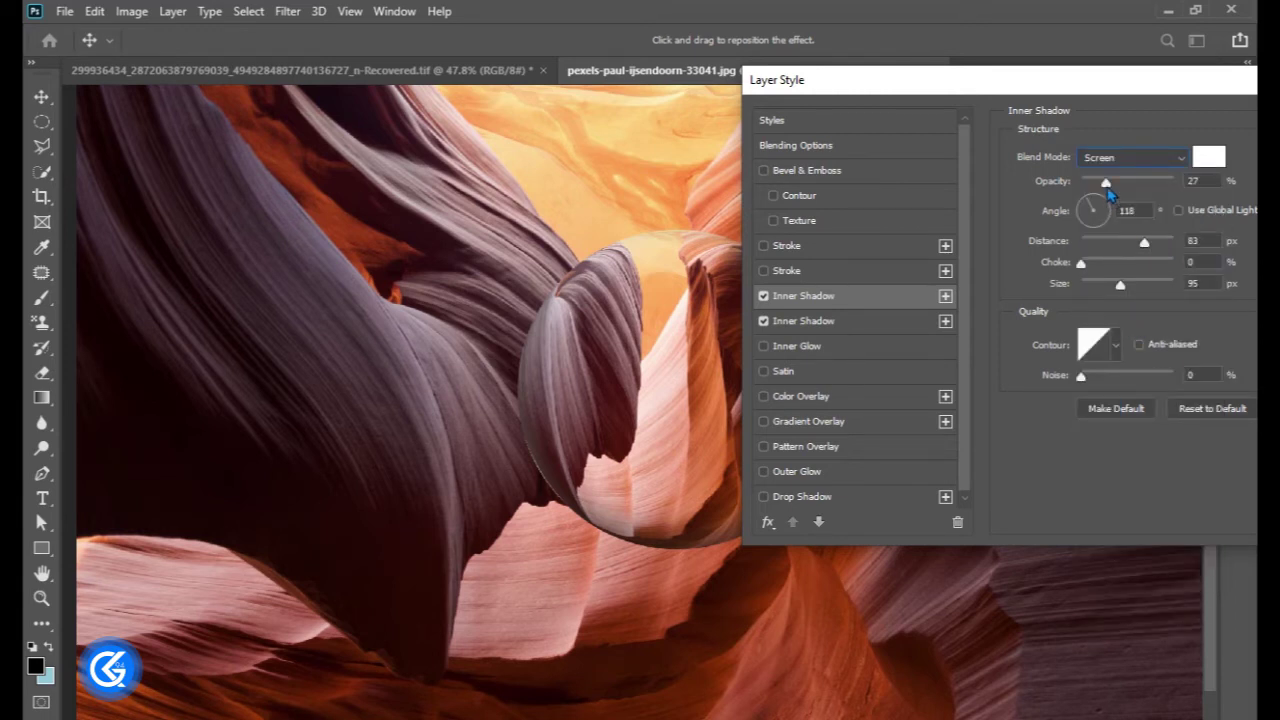
mouse_move(1108, 192)
mouse_down()
mouse_move(1146, 193)
mouse_move(1120, 193)
mouse_up()
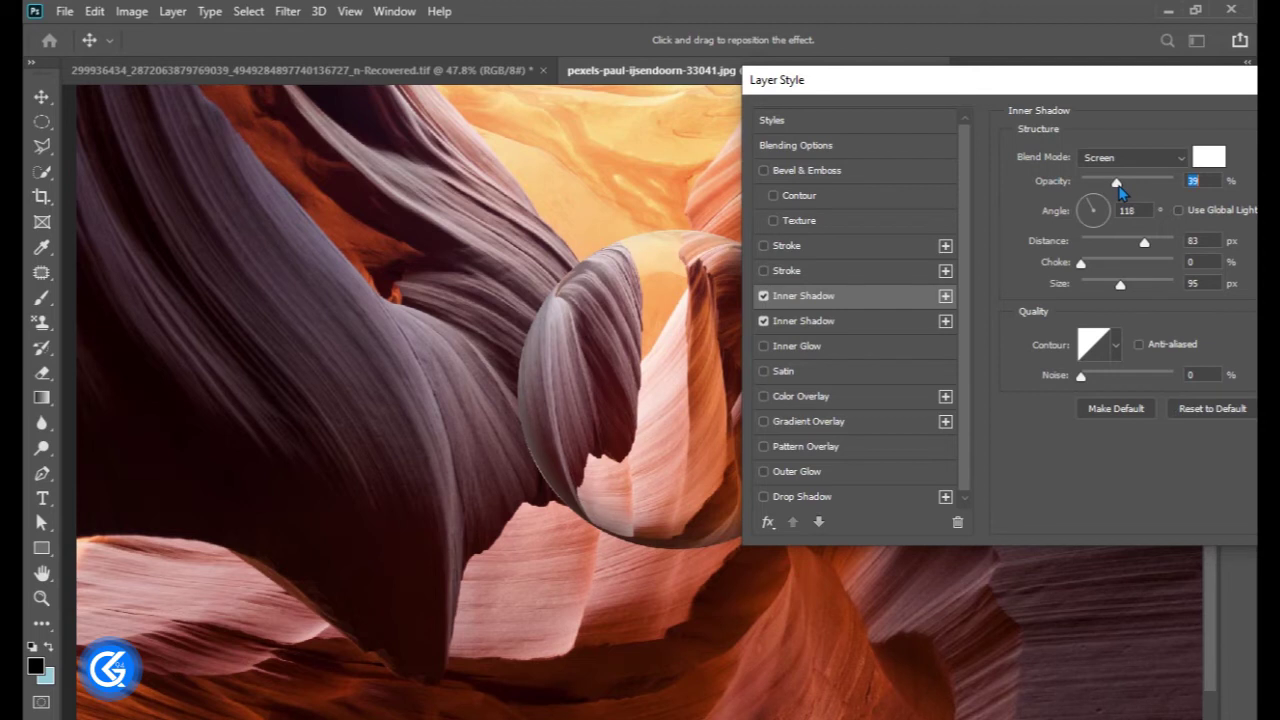
Step: Apply the inner shadow settings, then add a new layer clipped to the masked sphere layer
drag(1098, 88, 823, 101)
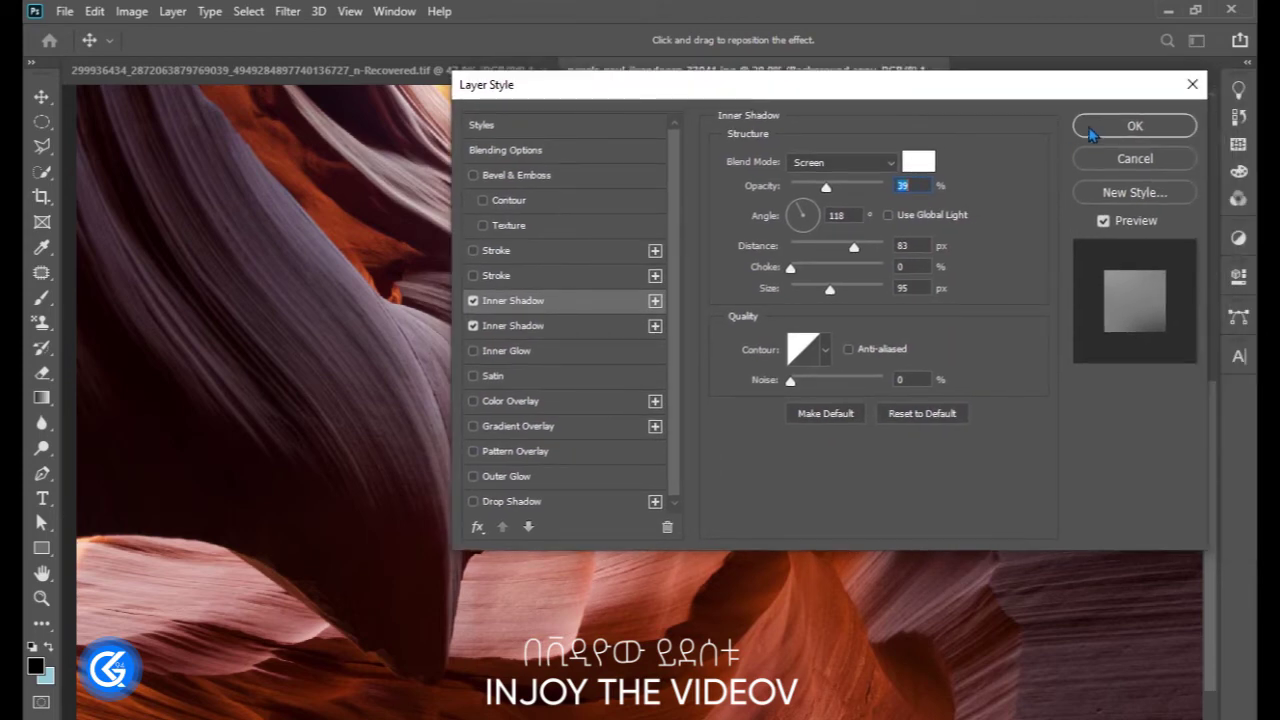
click(1092, 130)
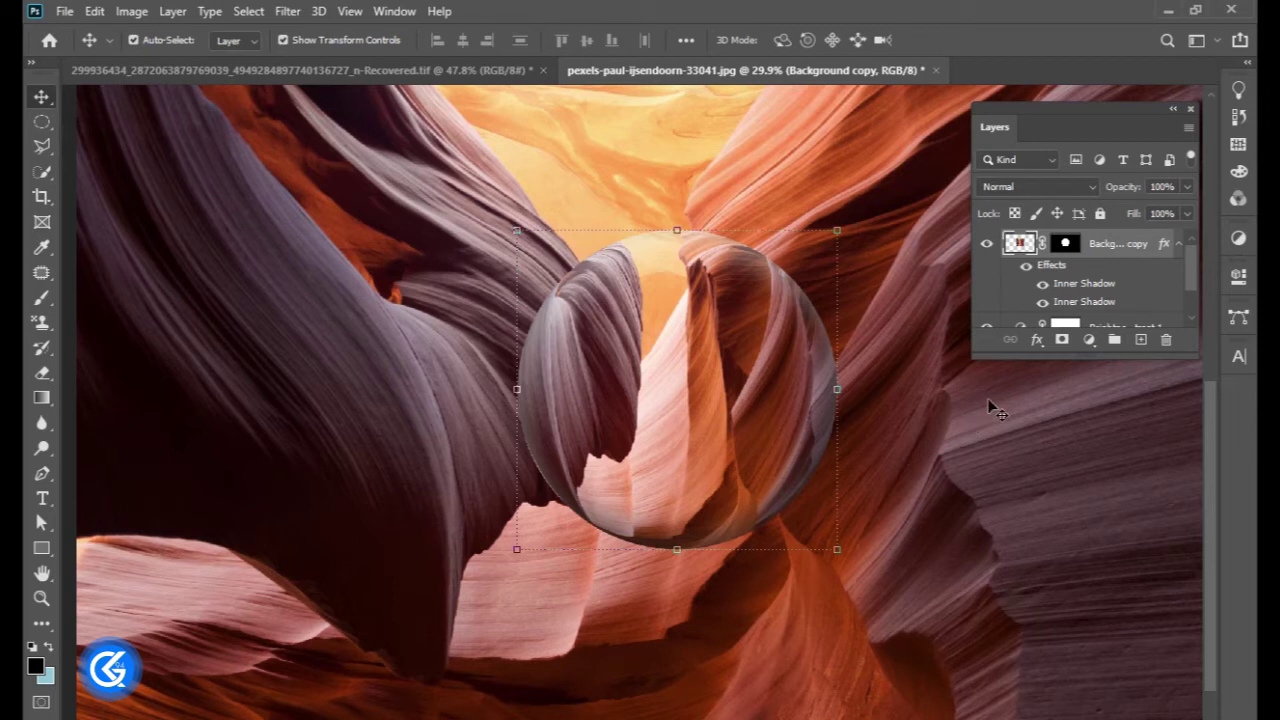
click(1141, 339)
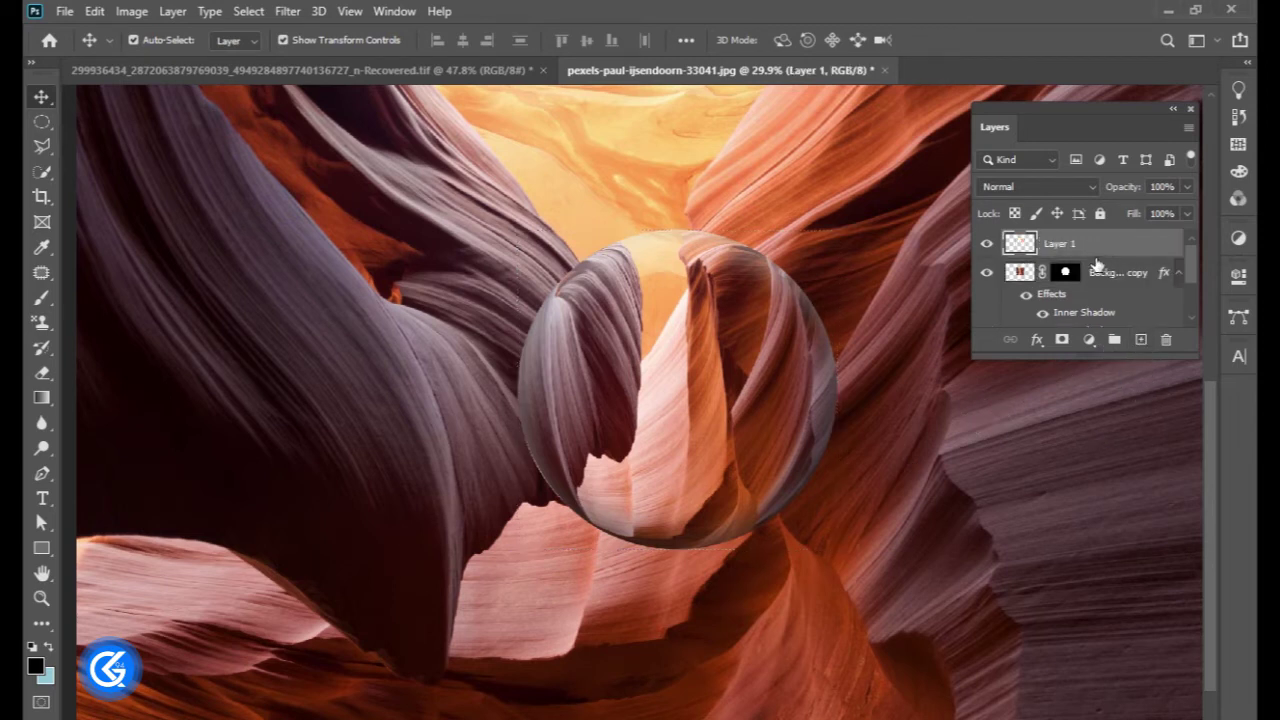
alt+click(1095, 257)
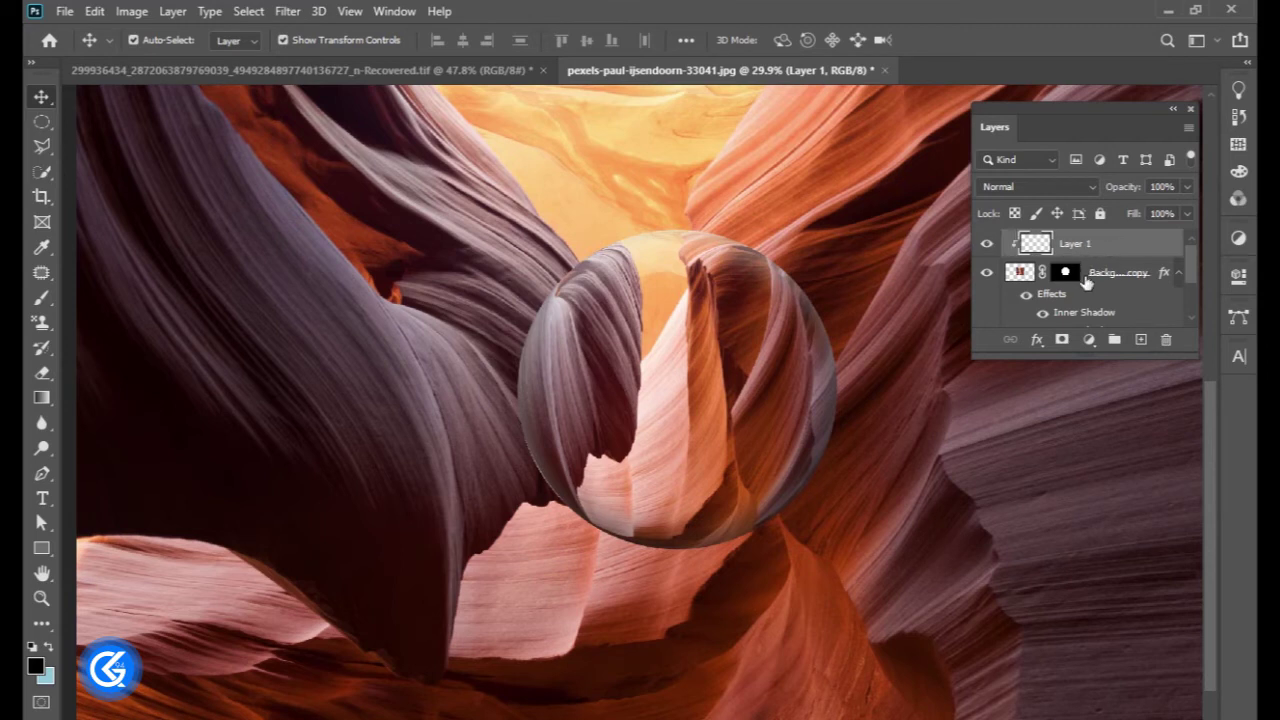
Step: Activate the Brush tool and set its opacity and flow to 50%
click(41, 297)
key(bracketleft)
key(bracketleft)
key(bracketleft)
key(bracketleft)
key(bracketleft)
key(bracketleft)
key(bracketleft)
key(bracketleft)
key(bracketleft)
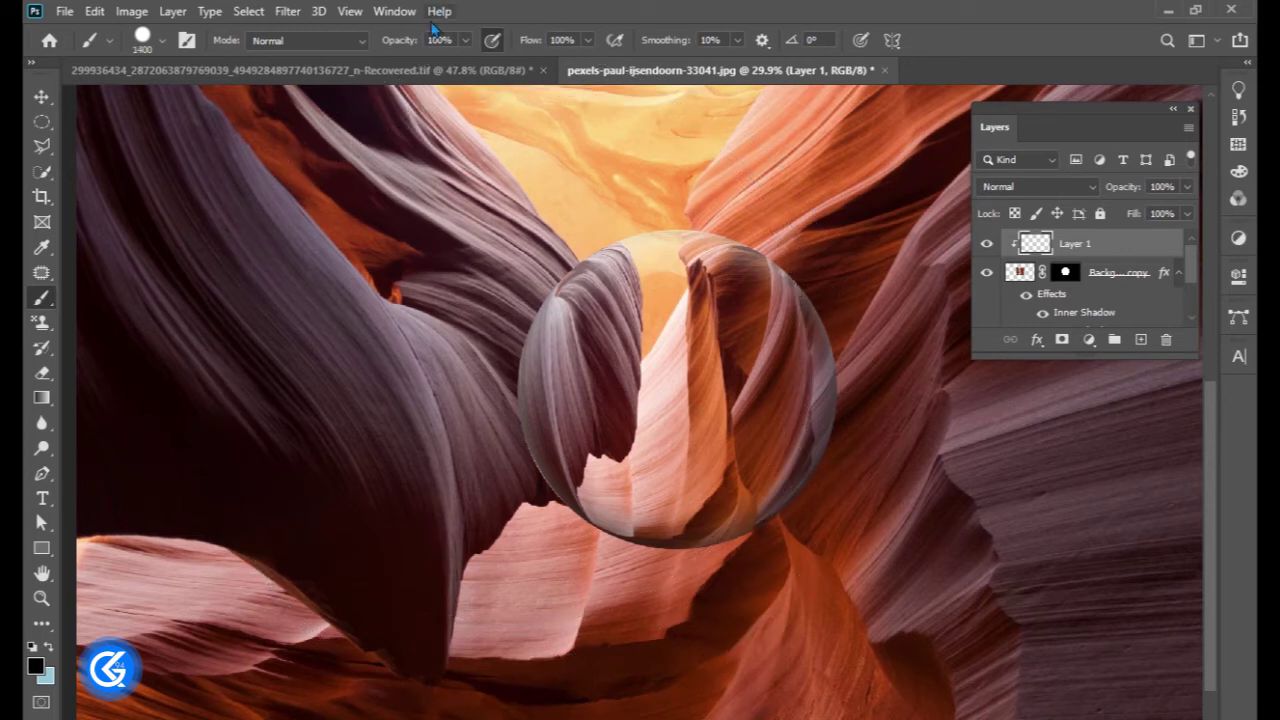
drag(402, 42, 362, 42)
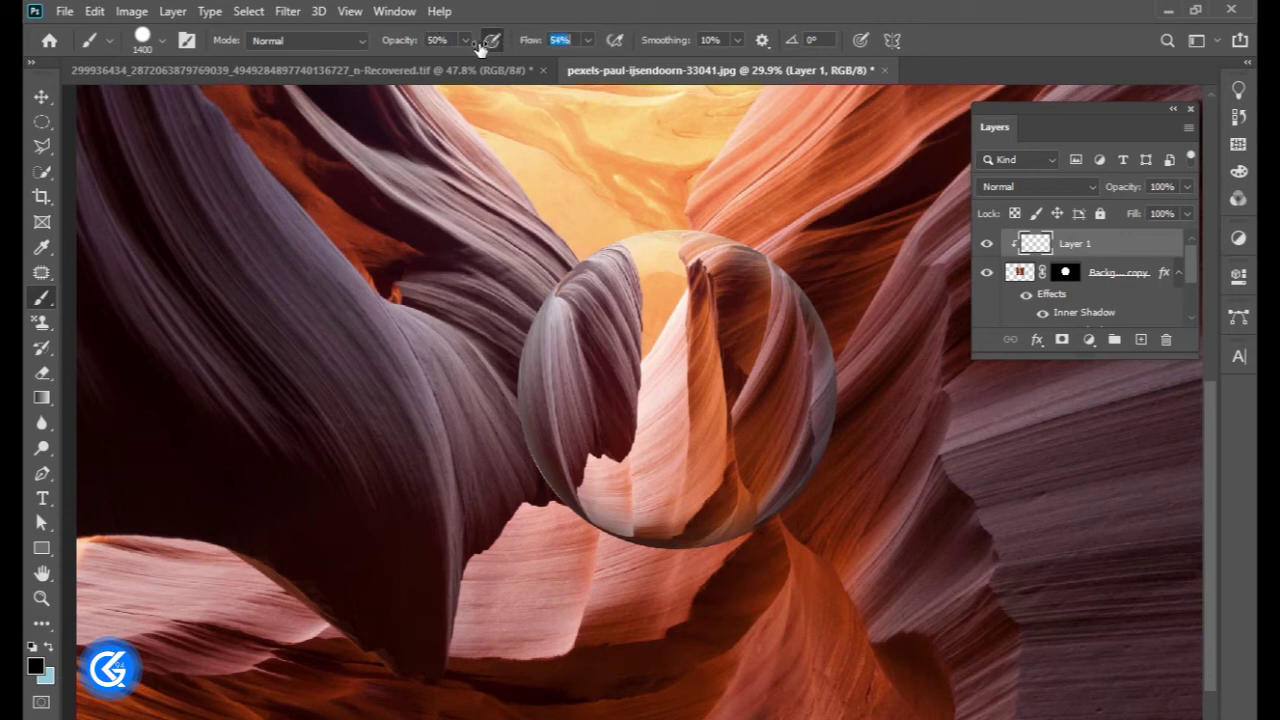
Step: Resize the brush to 800 px and lower its hardness to get a soft edge
key(bracketleft)
key(bracketleft)
key(bracketleft)
key(bracketleft)
key(bracketleft)
key(bracketleft)
key(bracketleft)
key(bracketleft)
key(bracketleft)
key(bracketleft)
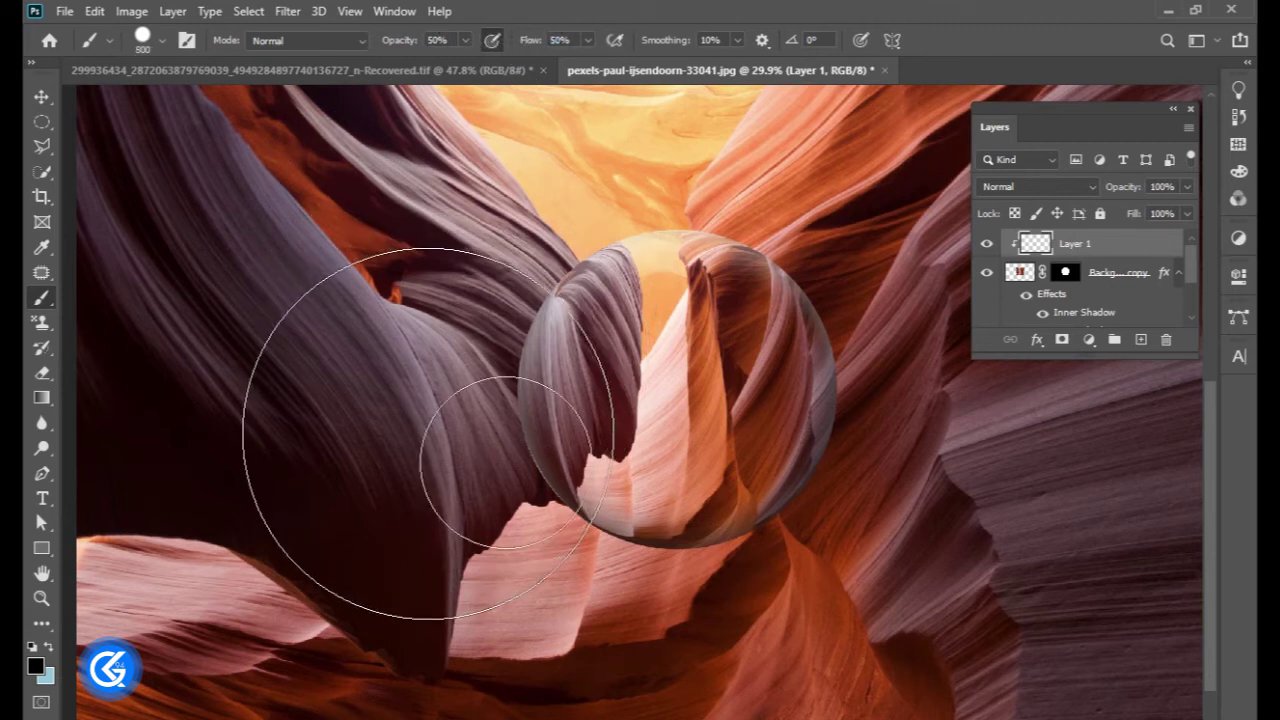
key(bracketright)
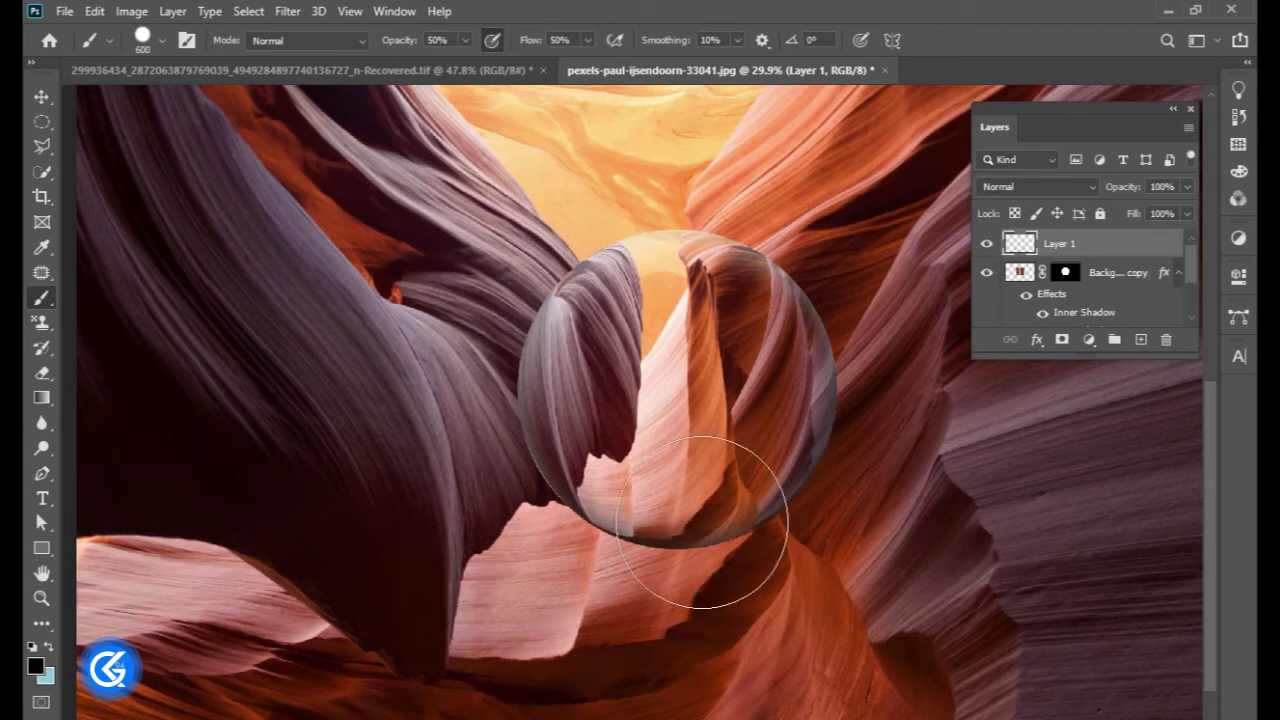
right_click(708, 460)
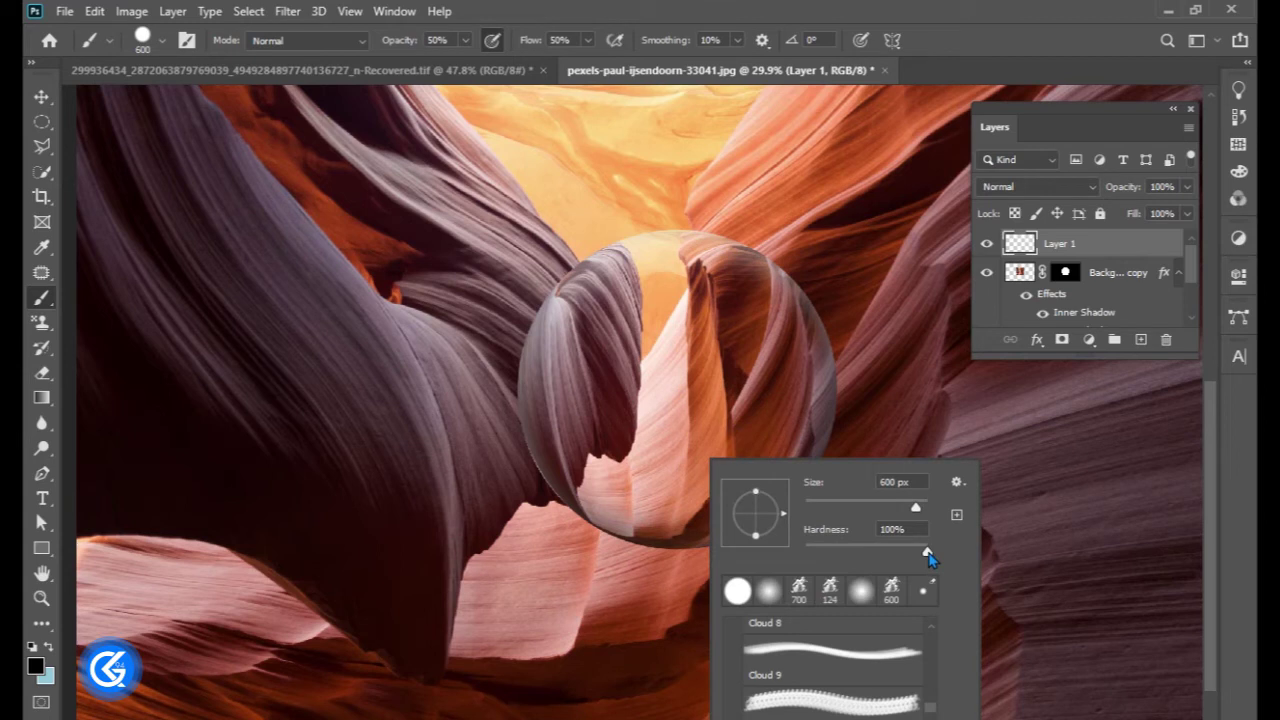
key(Return)
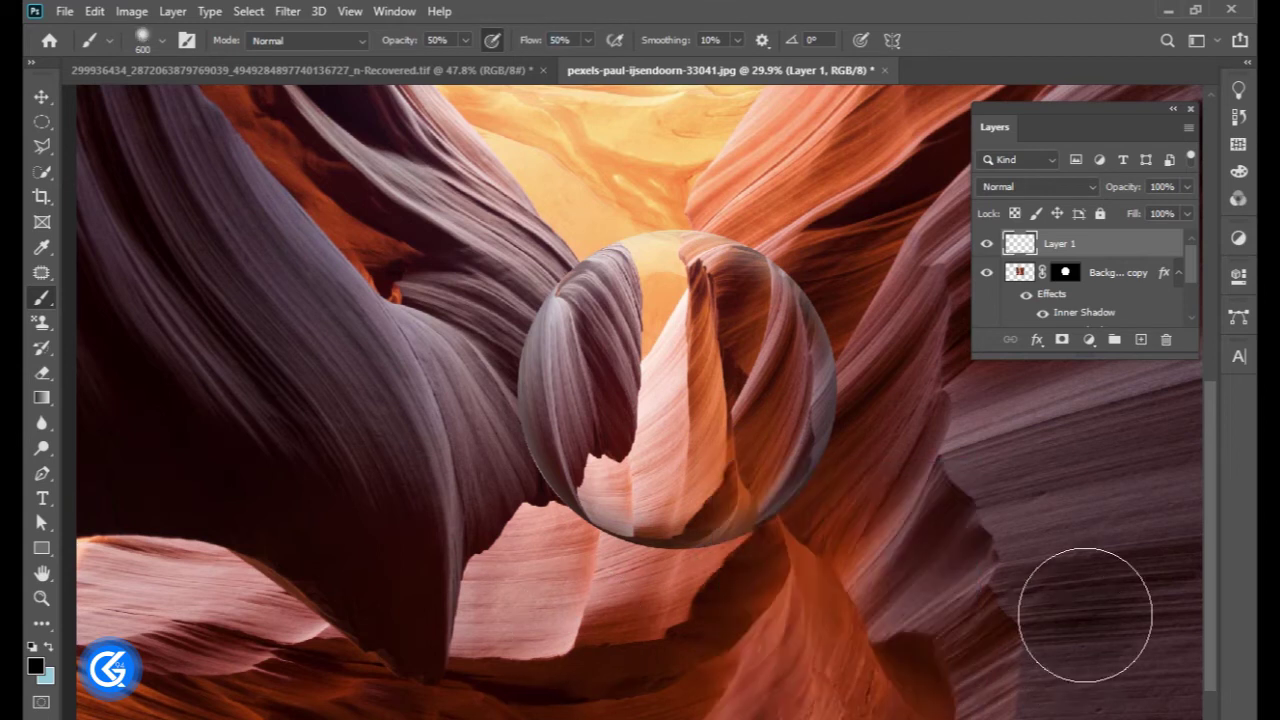
key(bracketright)
key(bracketright)
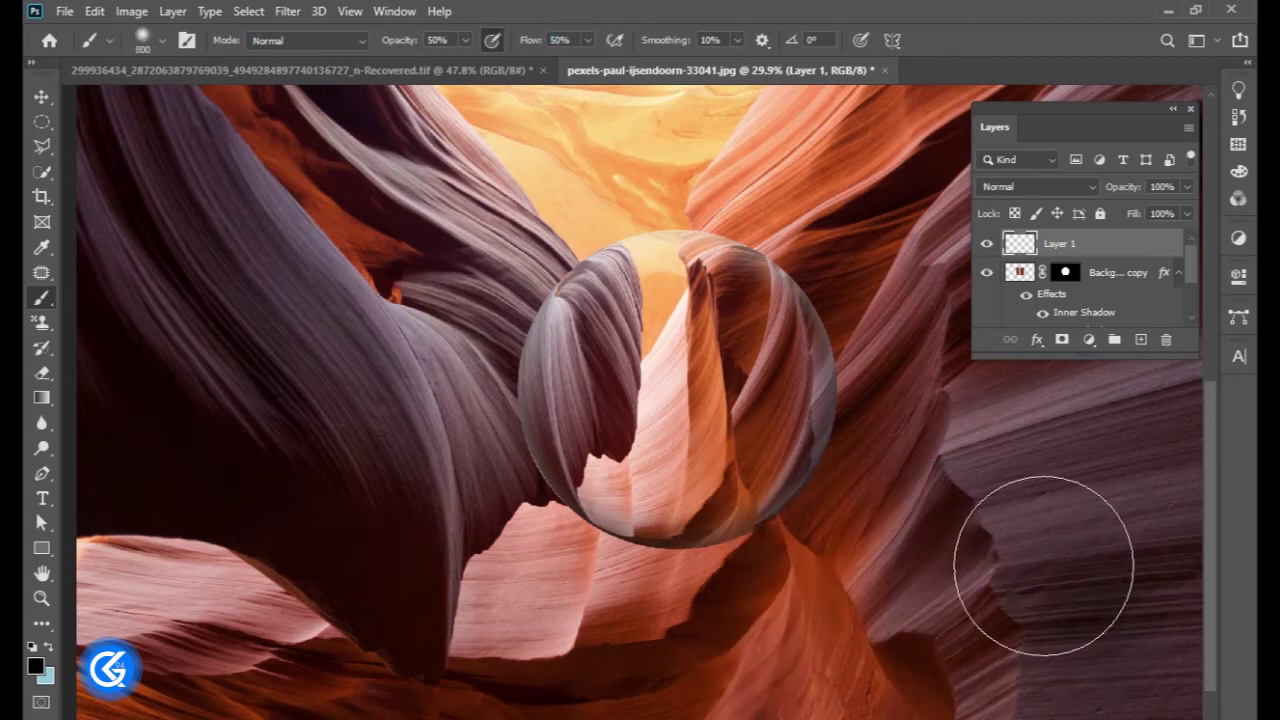
Step: Clip Layer 1 to the sphere layer and paint soft black shading along the sphere's lower edge
mouse_move(920, 443)
mouse_down()
mouse_move(874, 531)
mouse_move(773, 633)
mouse_move(829, 627)
mouse_up()
drag(1088, 245, 1093, 256)
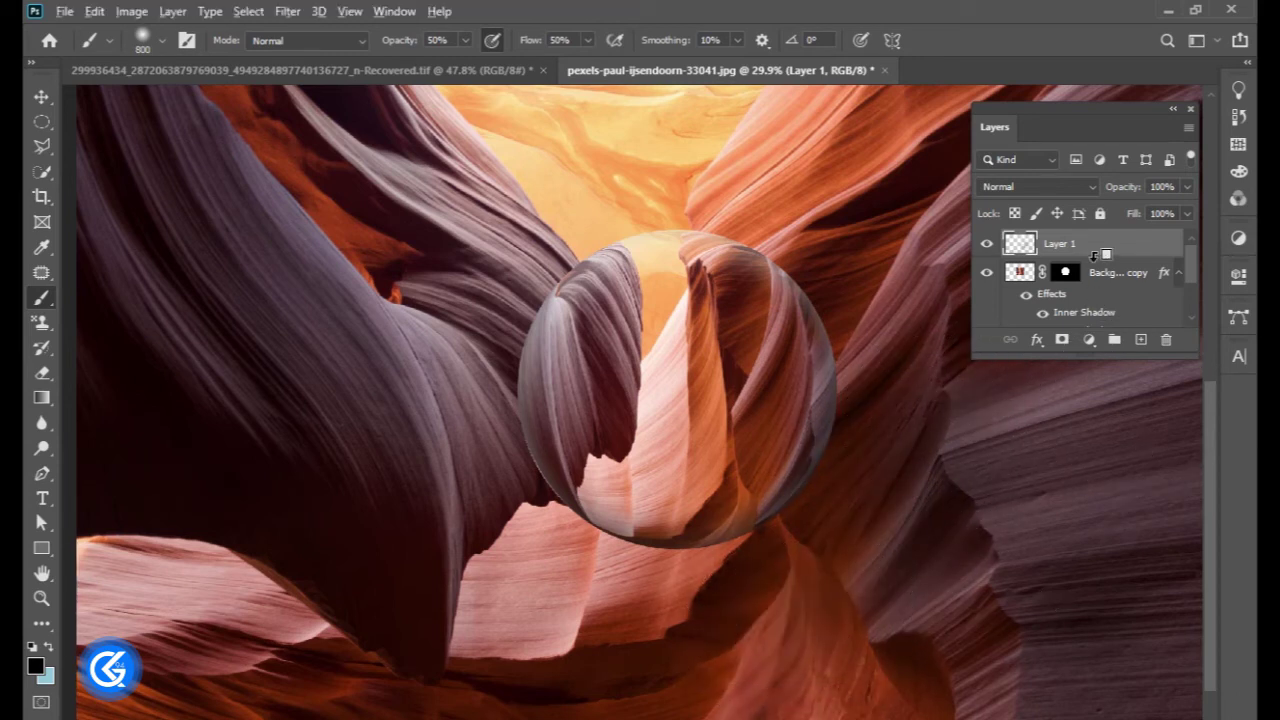
alt+click(1093, 256)
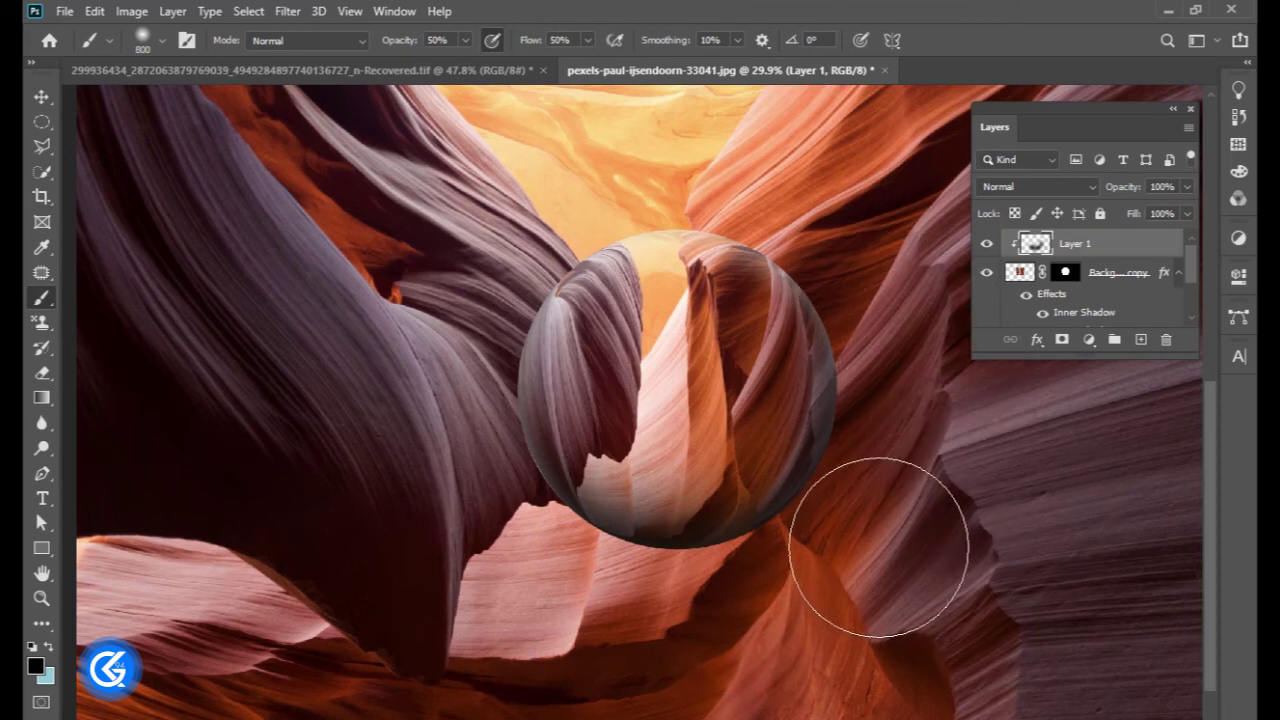
scroll(953, 603, down, 3)
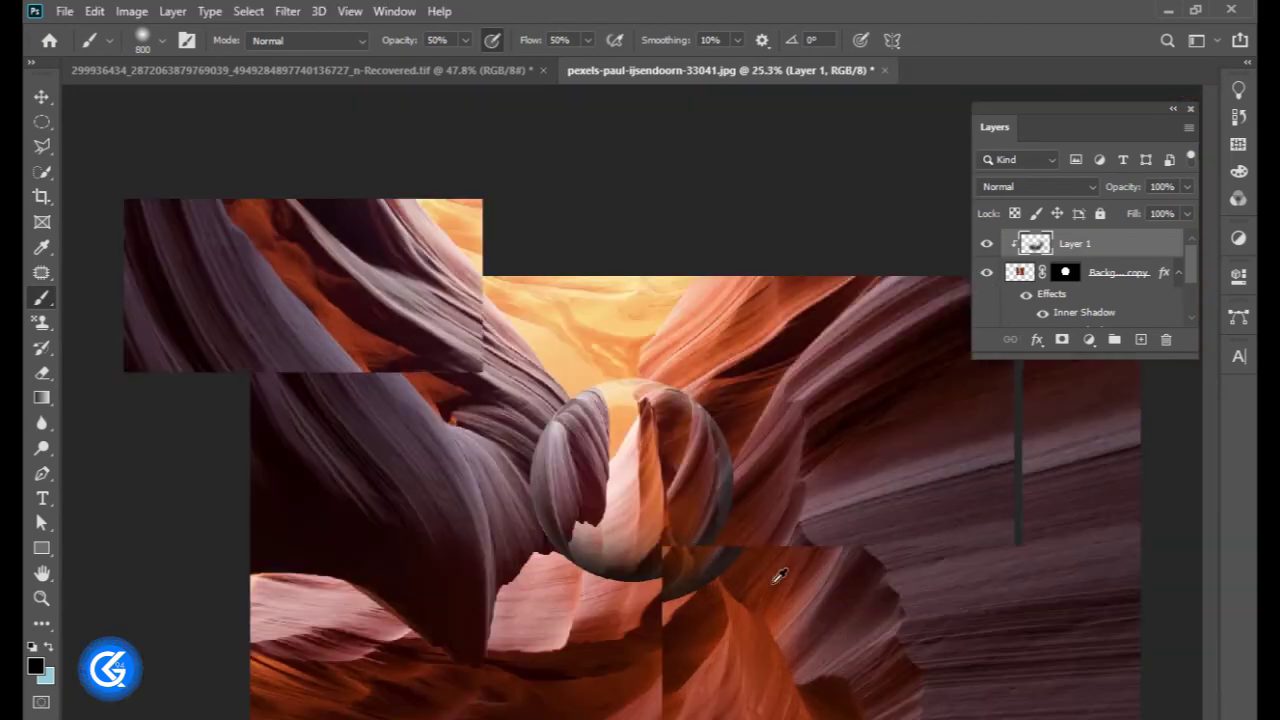
scroll(808, 577, up, 2)
scroll(760, 575, up, 1)
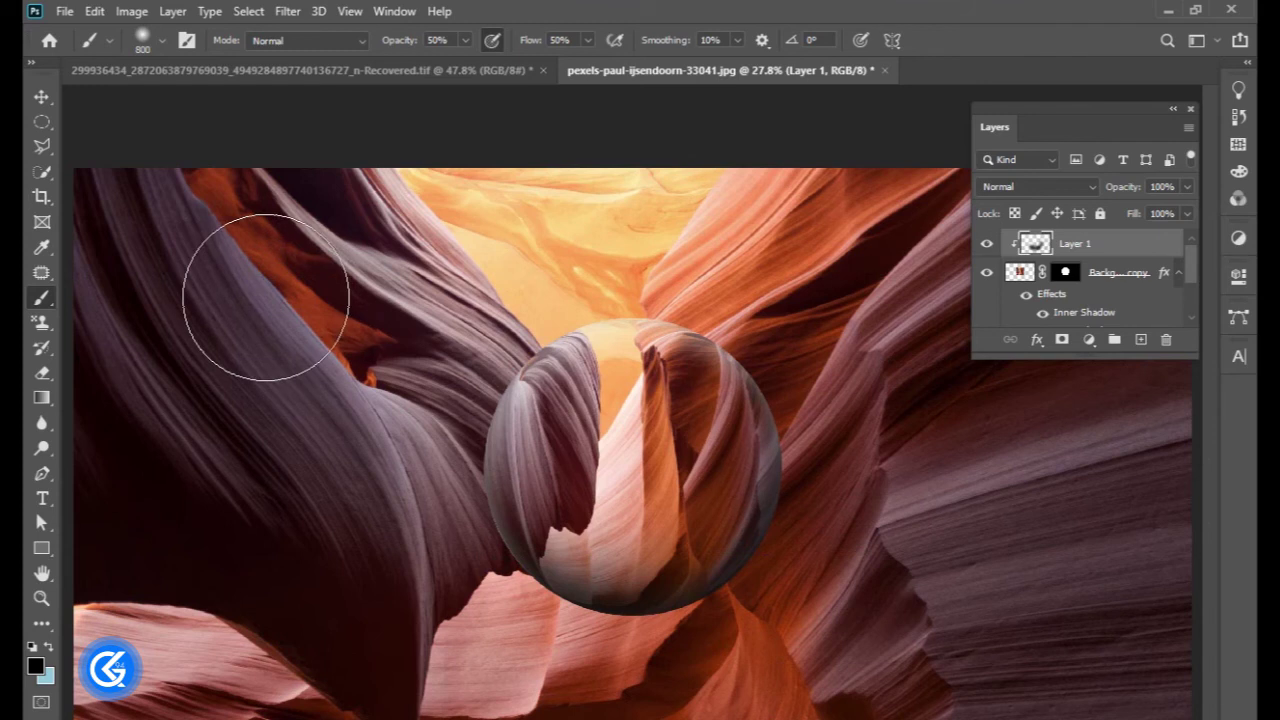
Step: Add a new layer above Layer 1 and clip it to the sphere layer as well
click(42, 96)
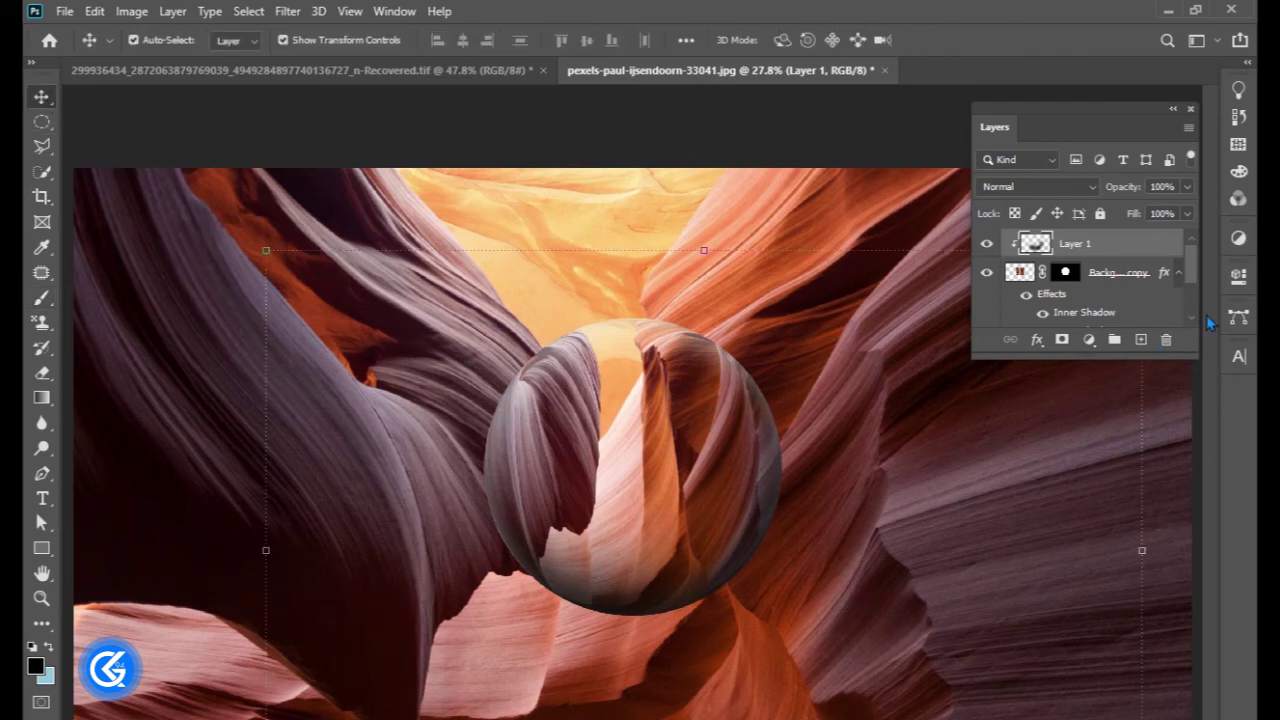
click(1140, 341)
drag(1088, 290, 1076, 248)
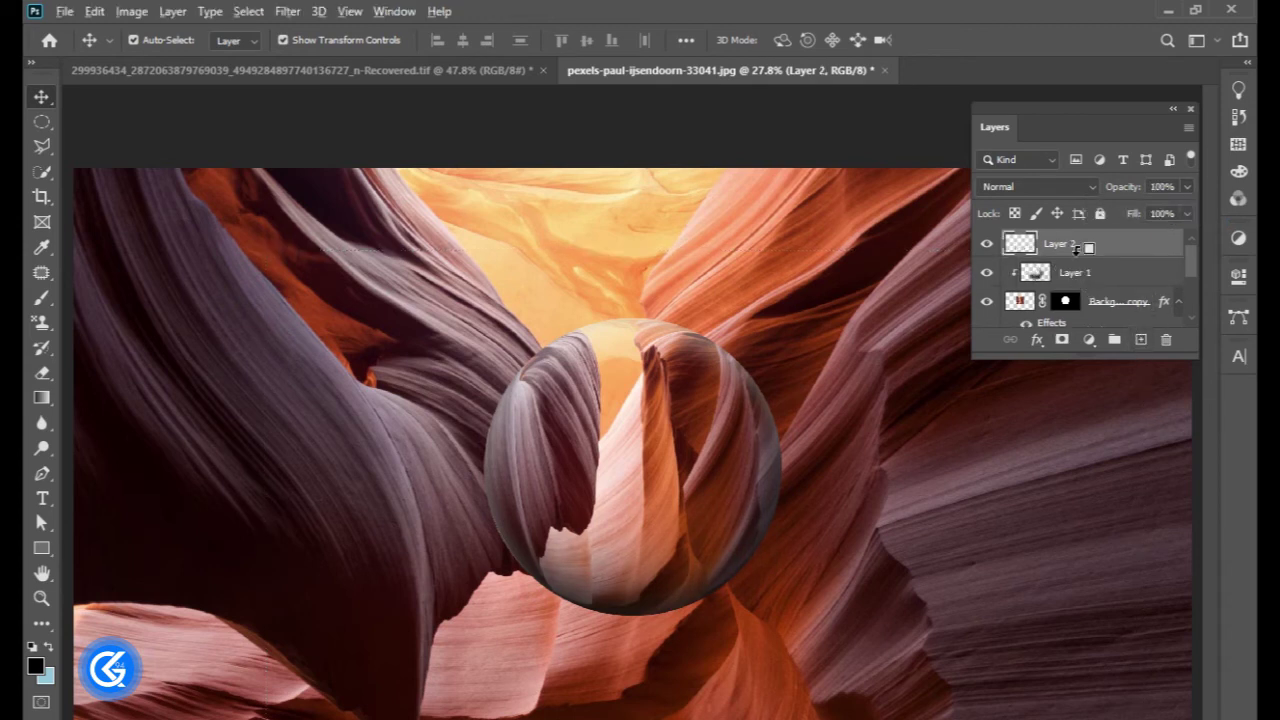
Step: Set the foreground color to light gray, about ebebeb, and brush soft highlights over the sphere's upper part on Layer 2
click(38, 665)
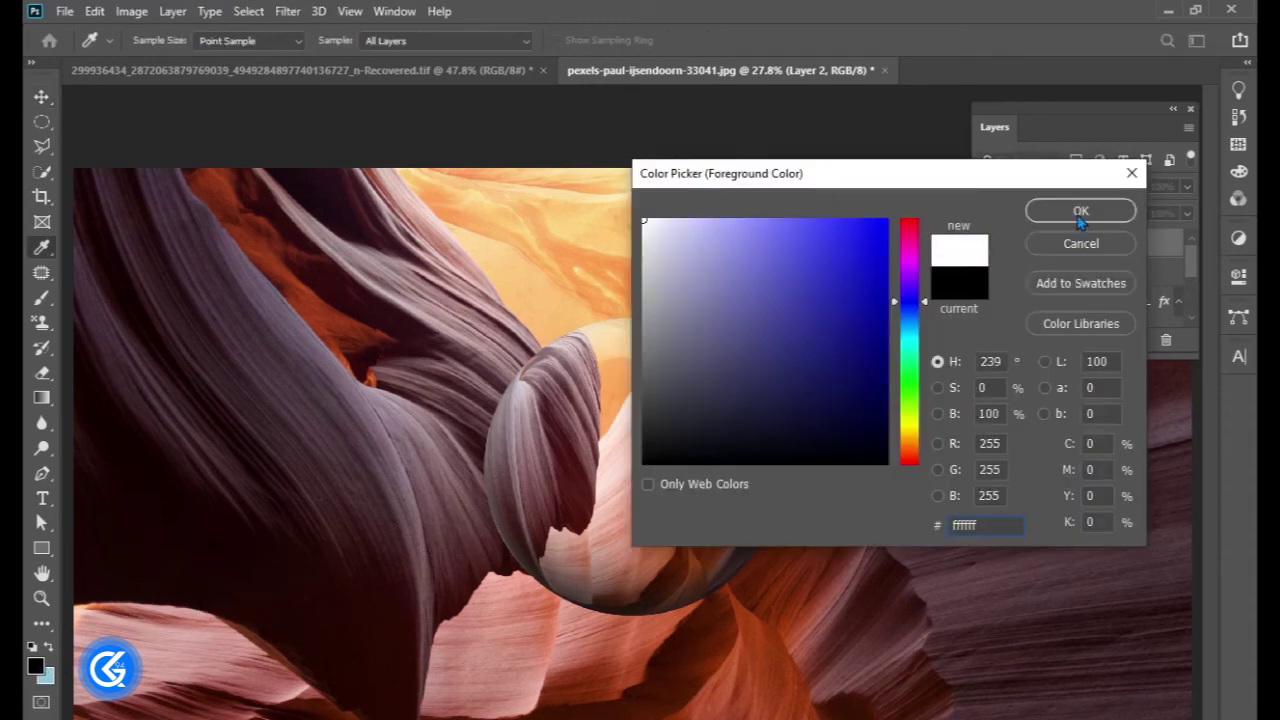
click(1080, 215)
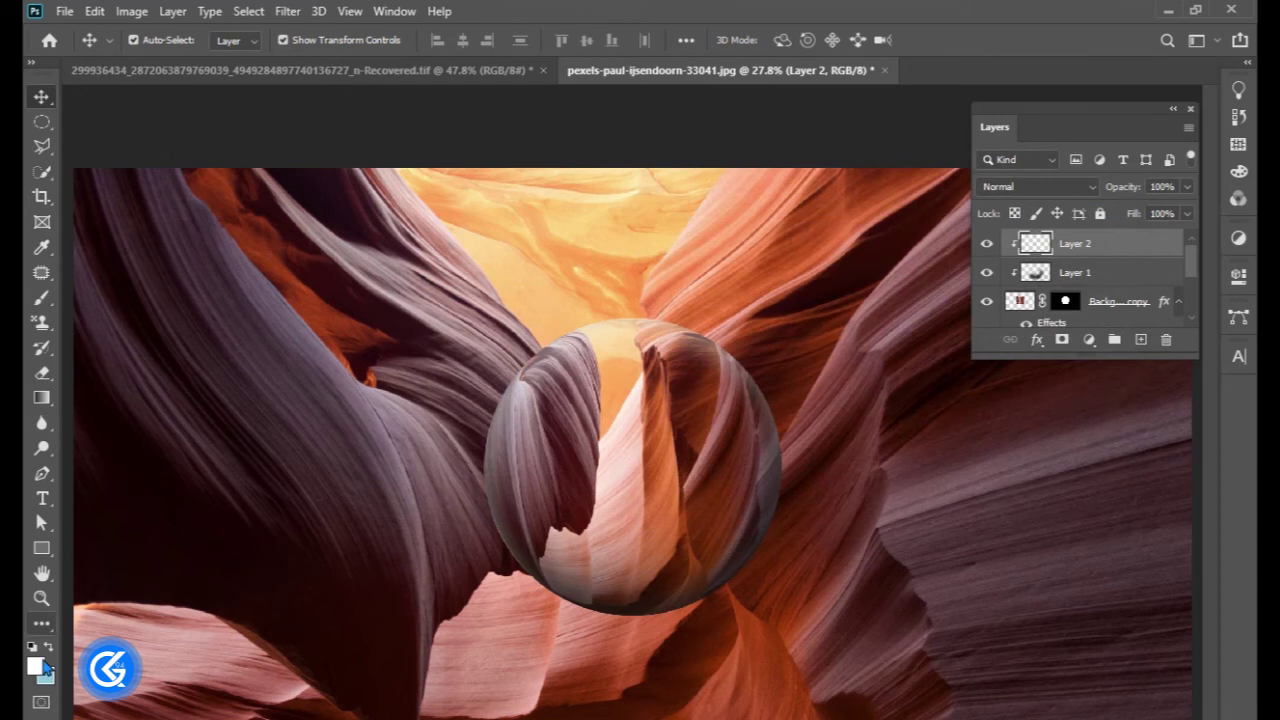
click(36, 665)
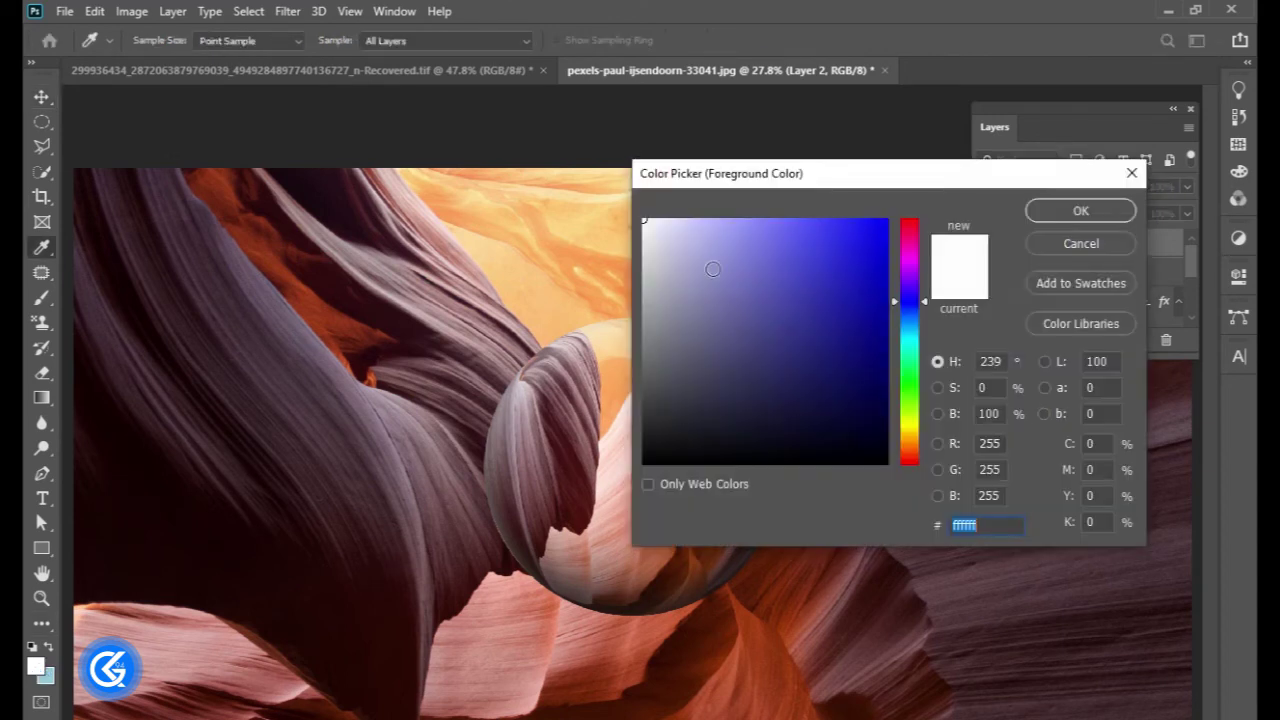
drag(662, 248, 628, 243)
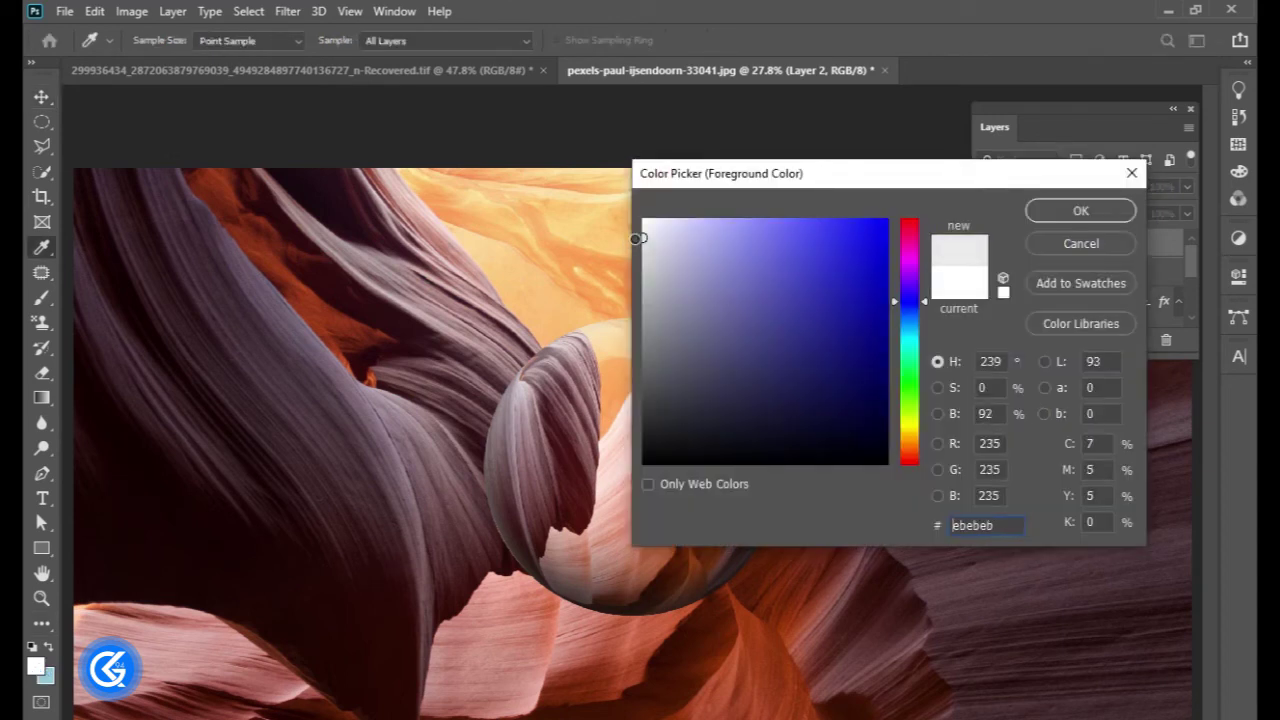
click(1080, 211)
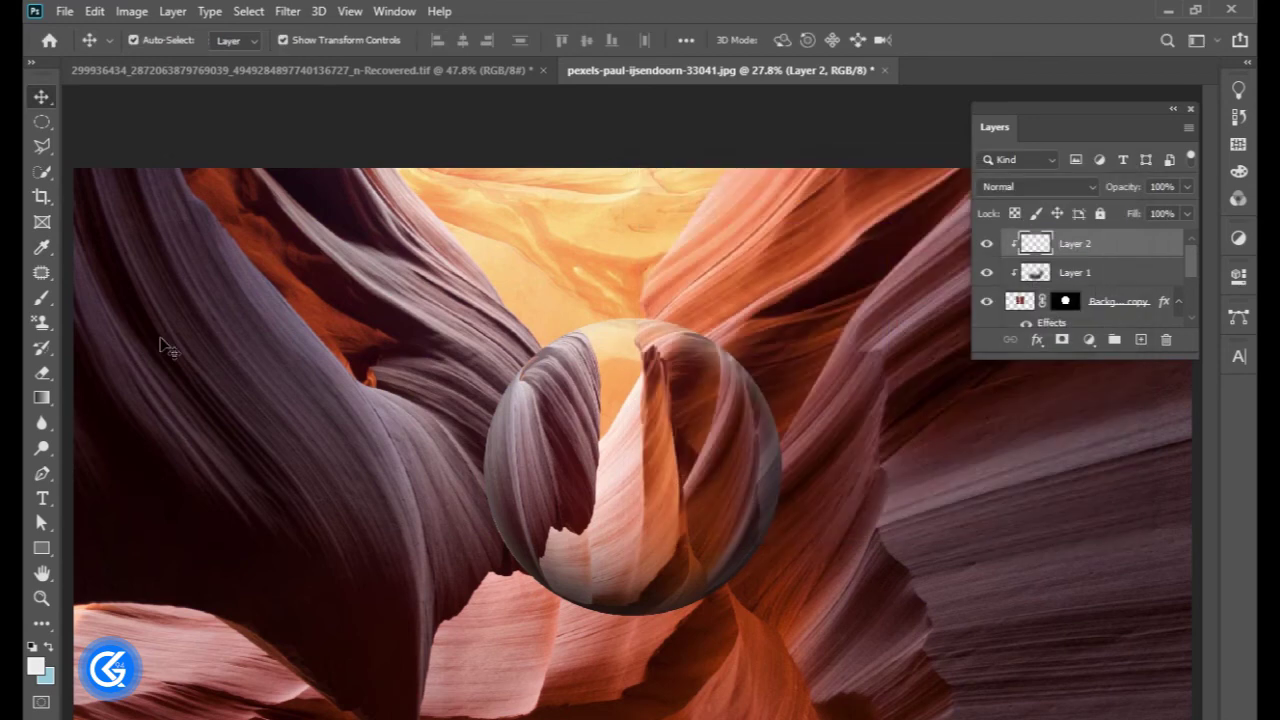
click(42, 297)
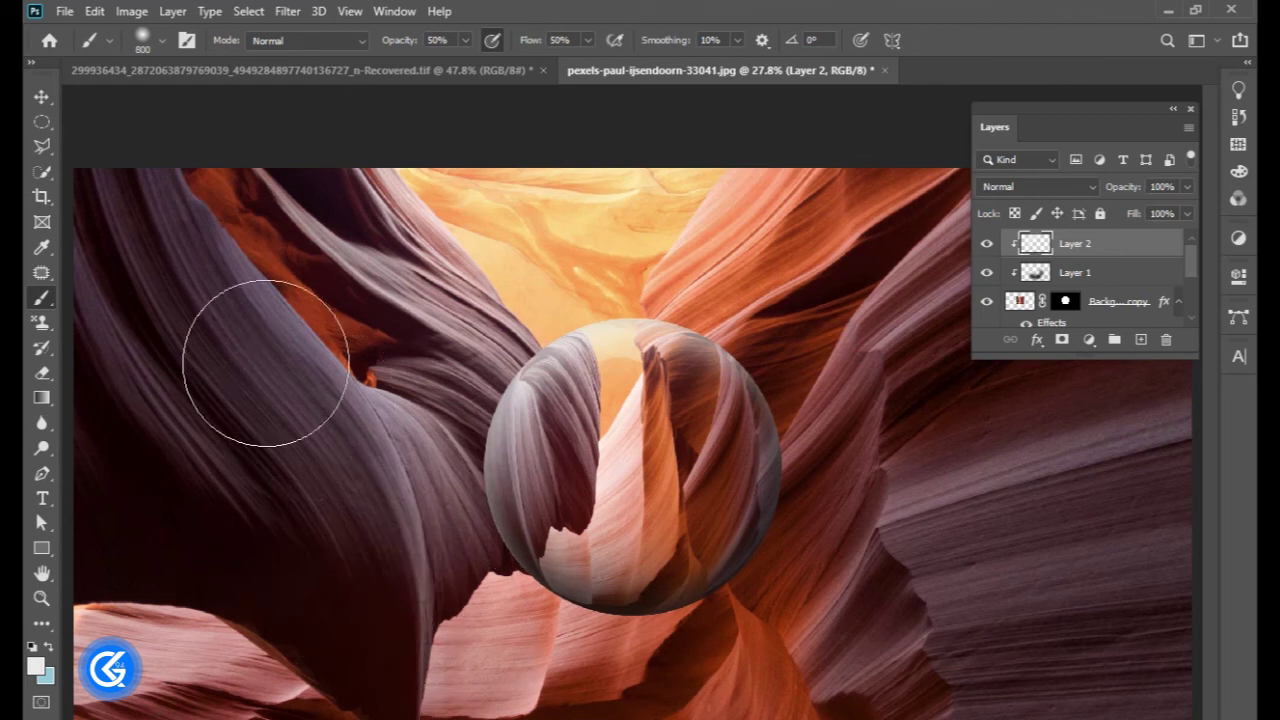
click(44, 99)
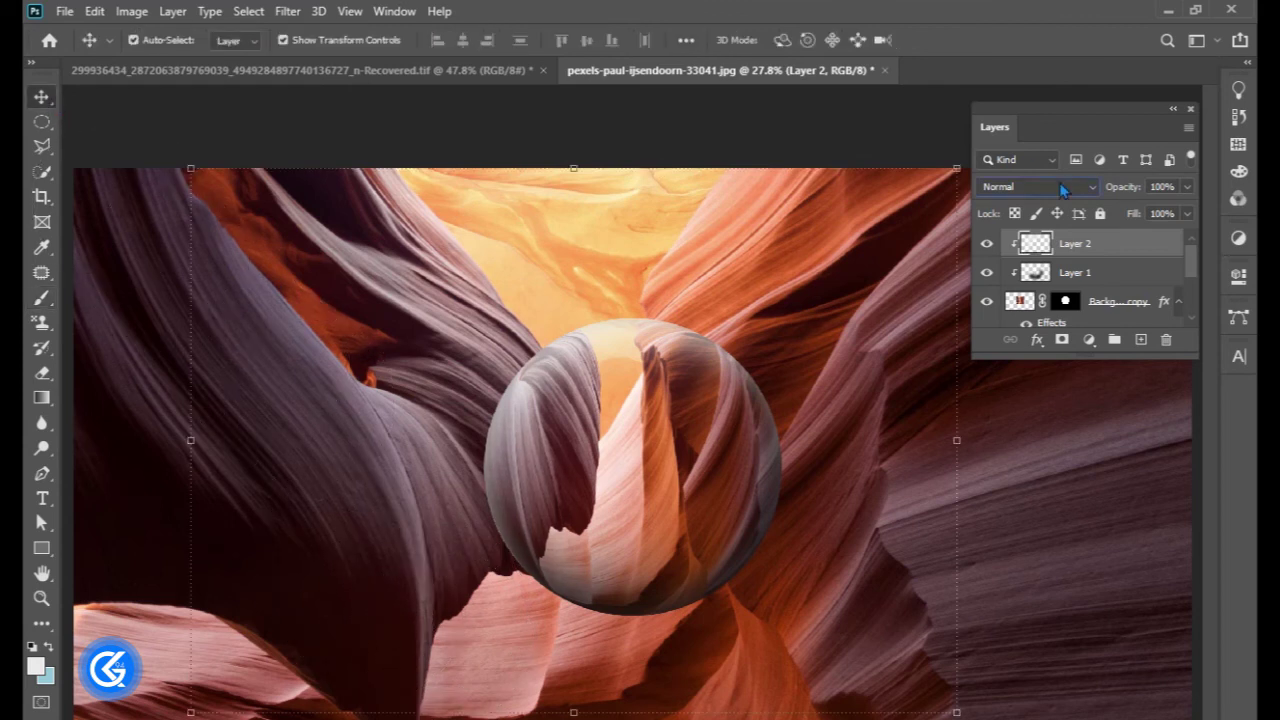
Step: Try other blend modes on the clipped shading layers, keep Normal, and set Layer 1's opacity to 76%
click(1062, 190)
click(1078, 424)
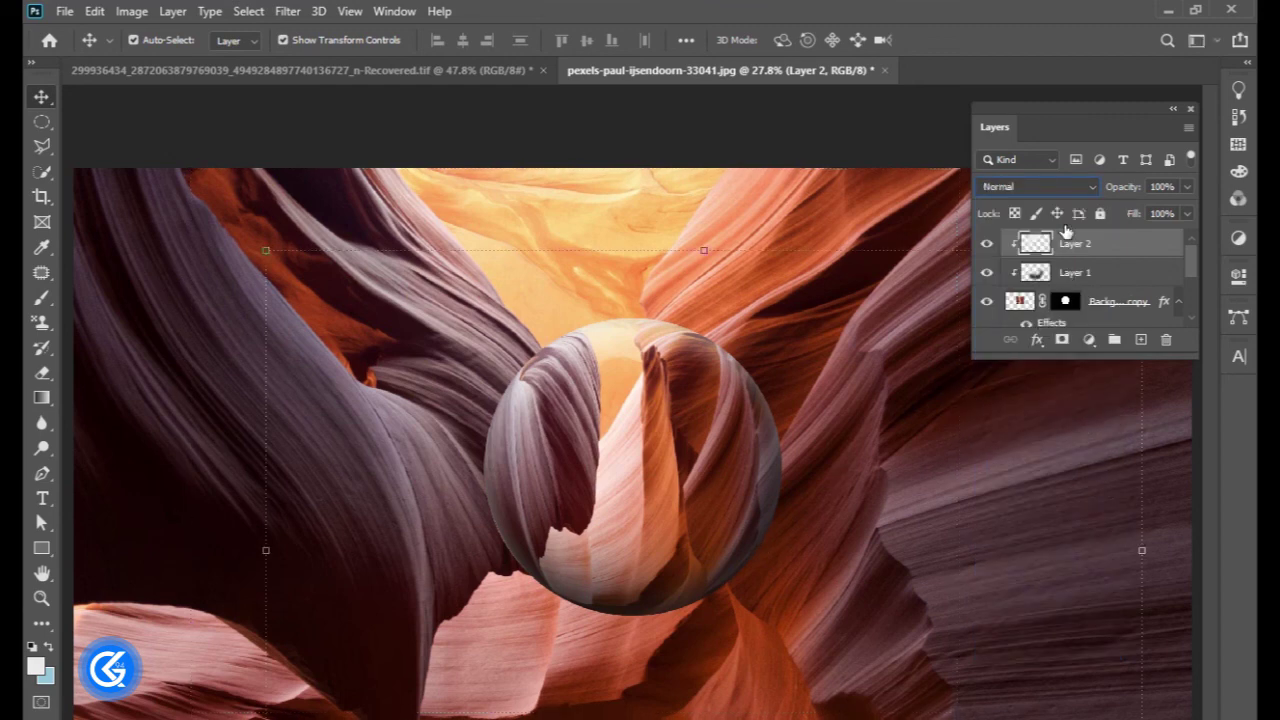
key(alt+bracketleft)
click(1062, 190)
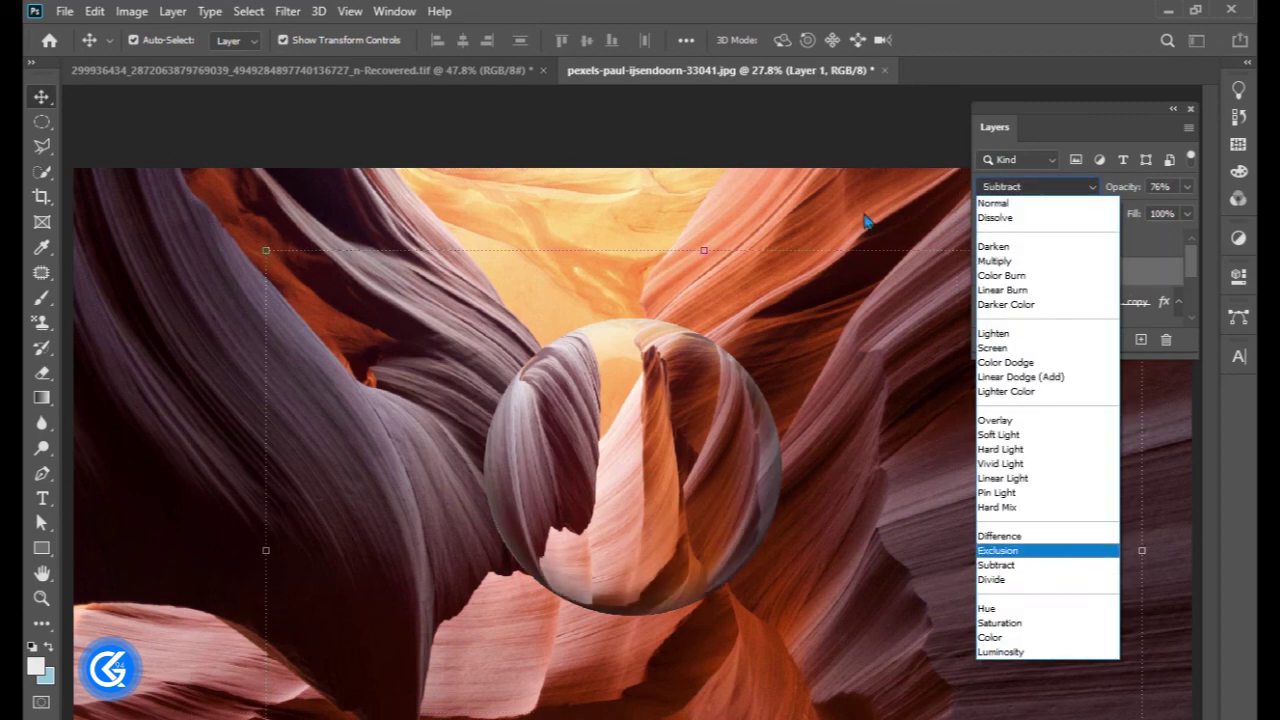
click(855, 140)
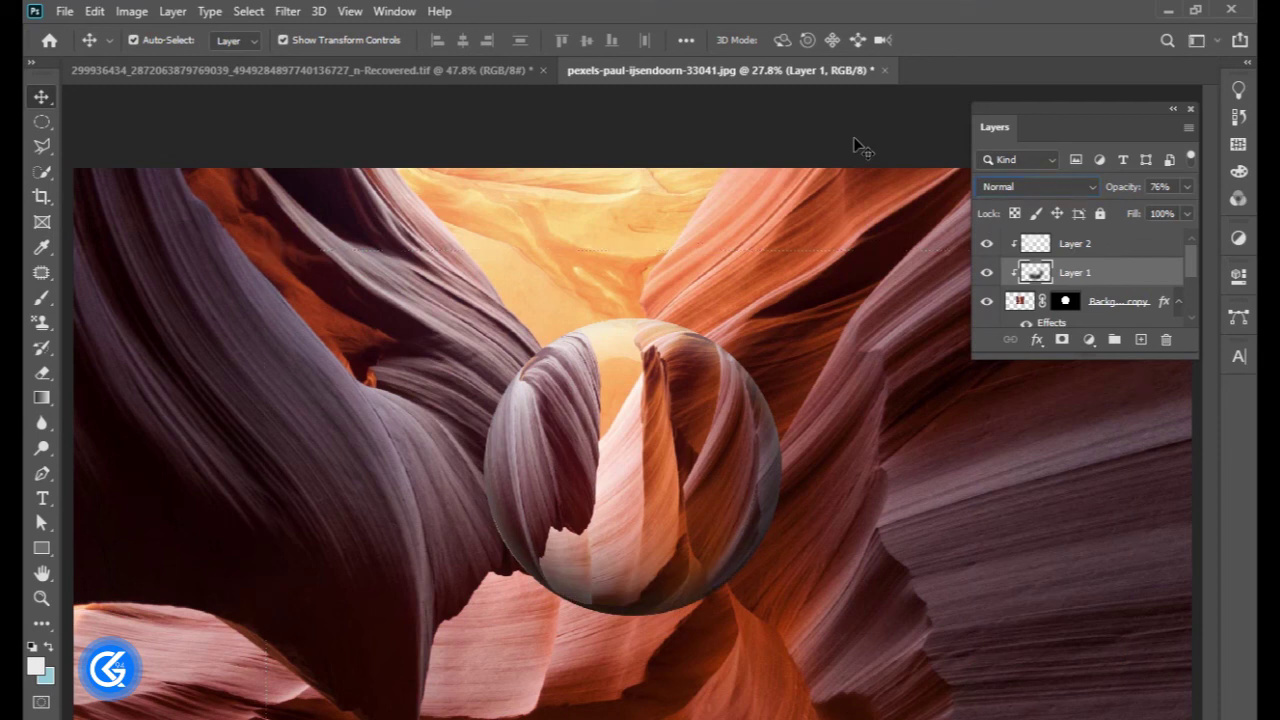
scroll(644, 588, up, 3)
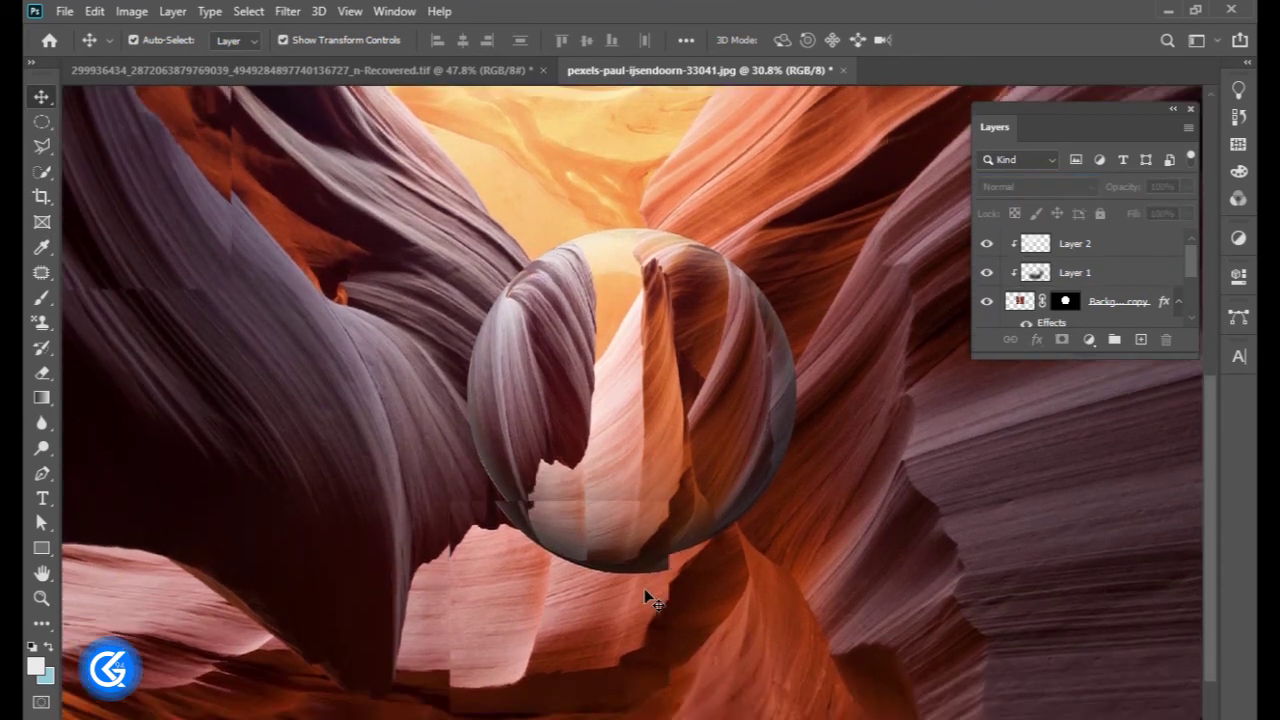